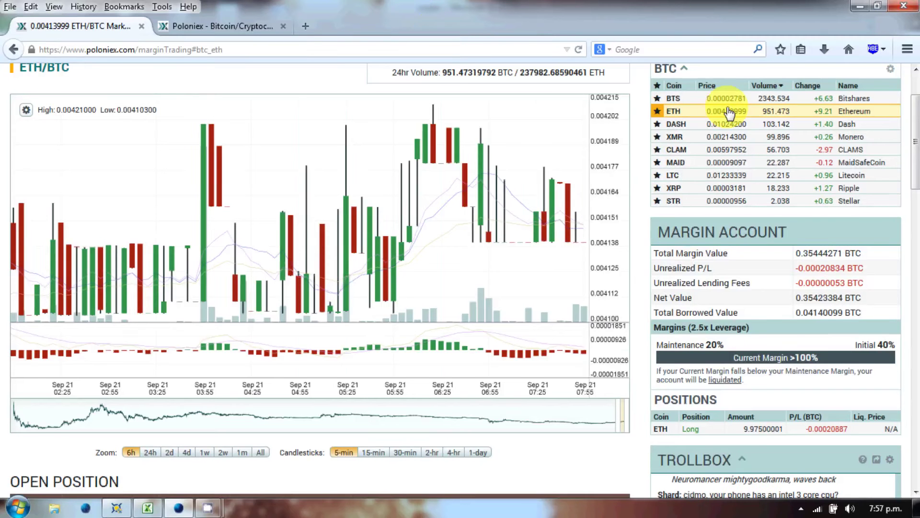
# - Switch to the Your Trade History tab and clear the table's text selection
pyautogui.scroll(3, 638, 150)
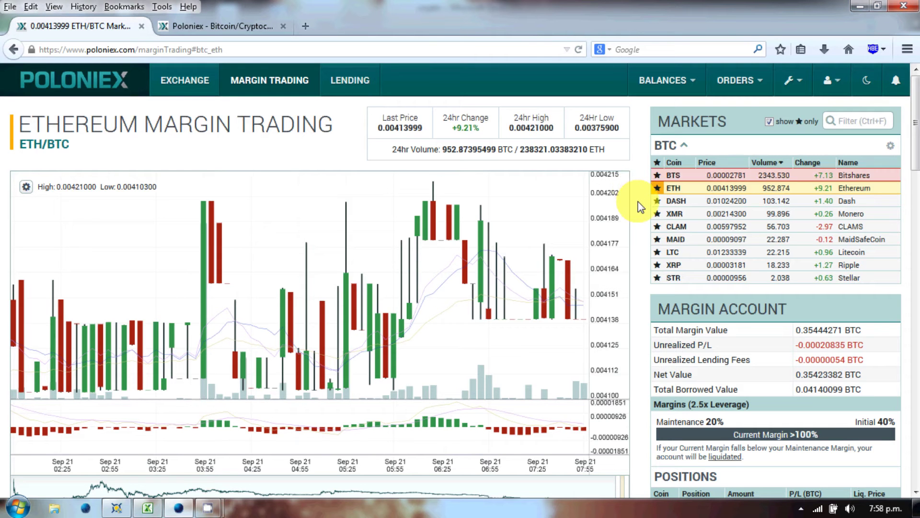
pyautogui.click(200, 27)
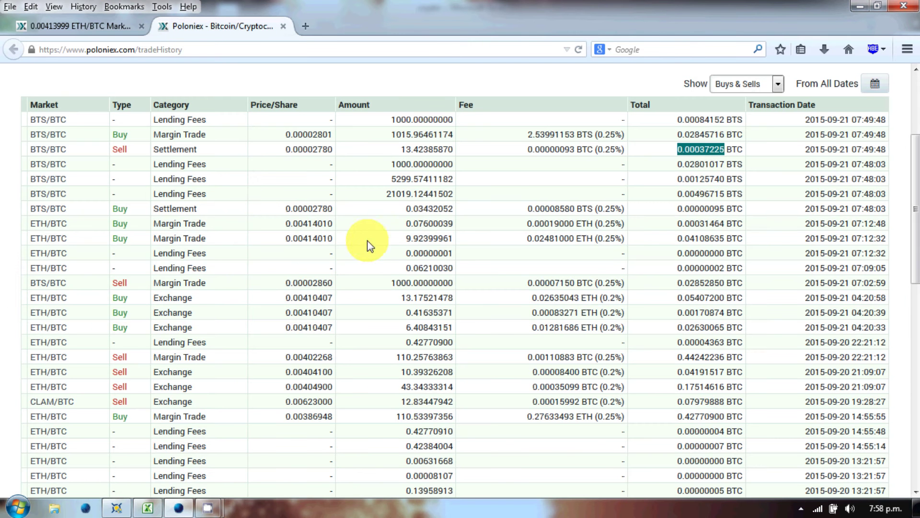
pyautogui.click(664, 154)
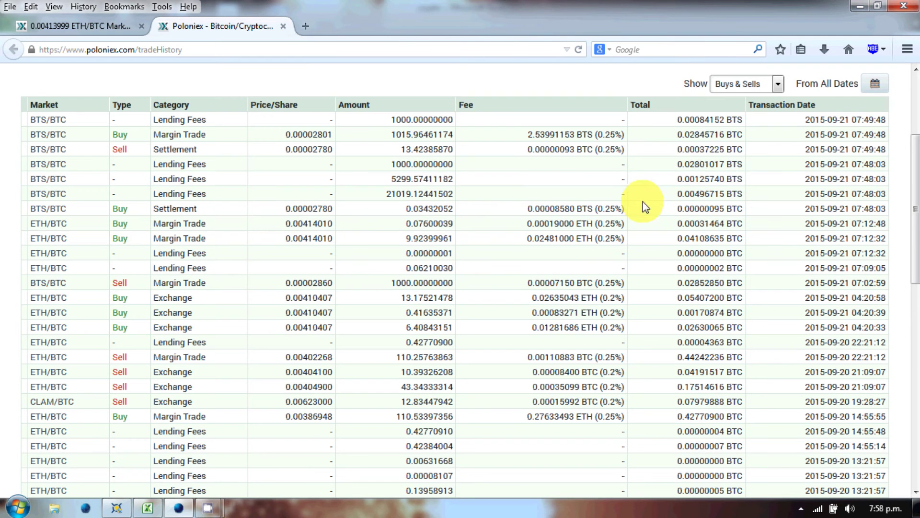
pyautogui.scroll(2, 616, 208)
pyautogui.scroll(5, 616, 208)
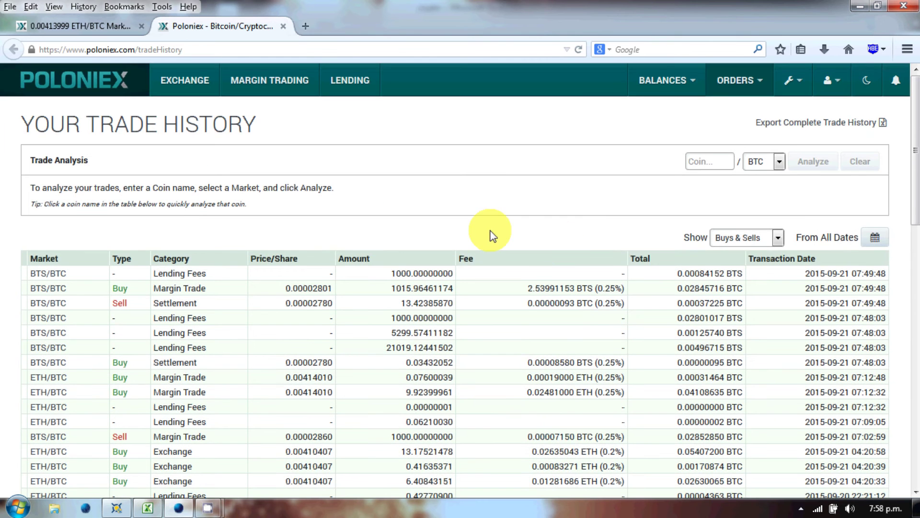
# - Scroll down the trade history and open page 2 of 9
pyautogui.scroll(-7, 491, 235)
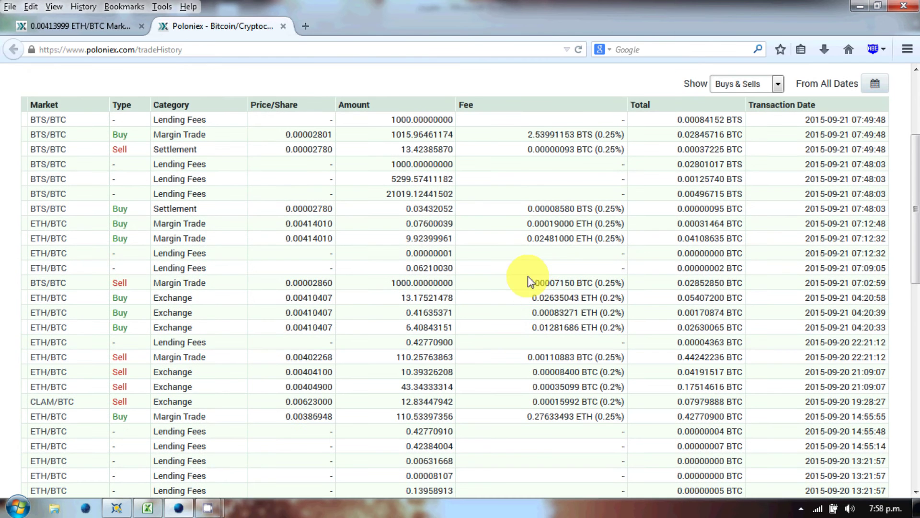
pyautogui.scroll(-7, 475, 256)
pyautogui.scroll(-3, 474, 256)
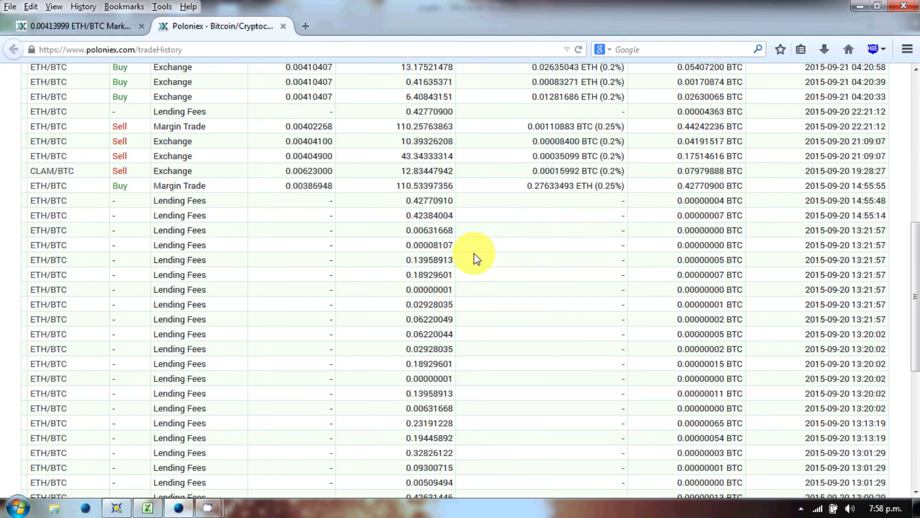
pyautogui.scroll(-9, 475, 257)
pyautogui.scroll(9, 474, 257)
pyautogui.scroll(-13, 474, 257)
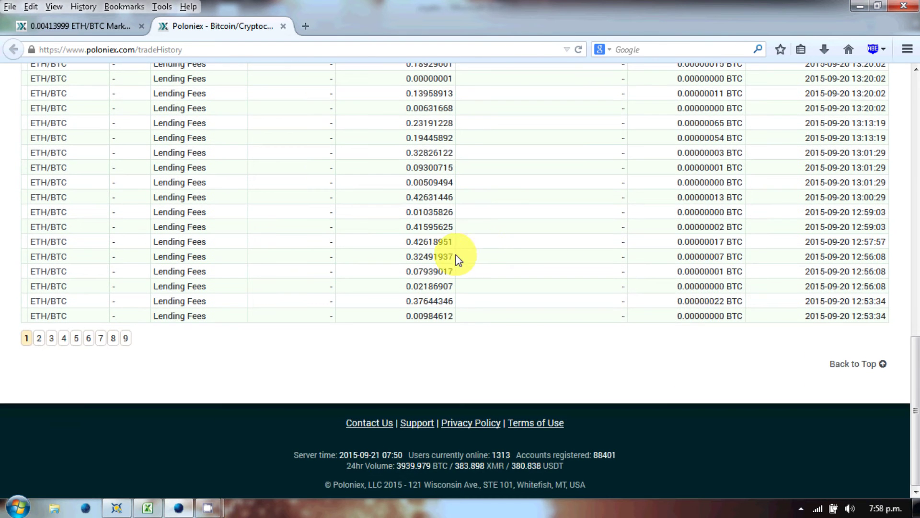
pyautogui.click(38, 338)
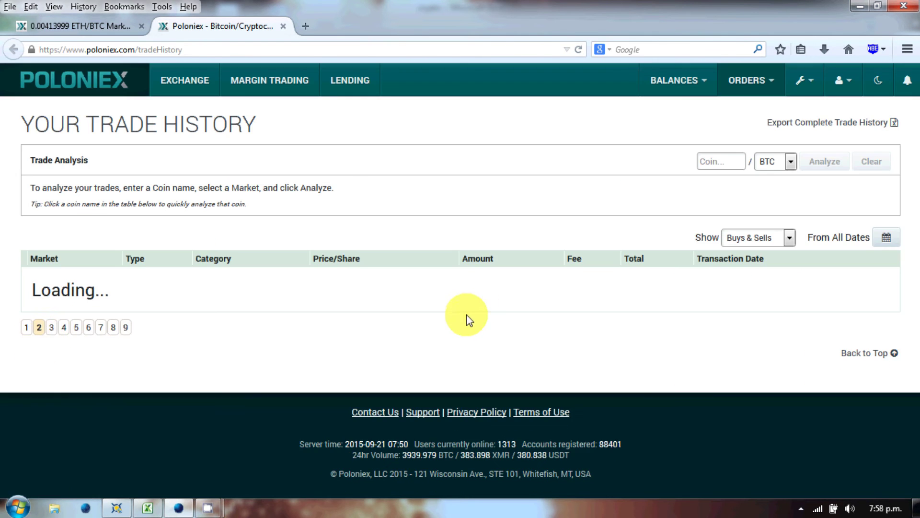
pyautogui.scroll(-16, 459, 314)
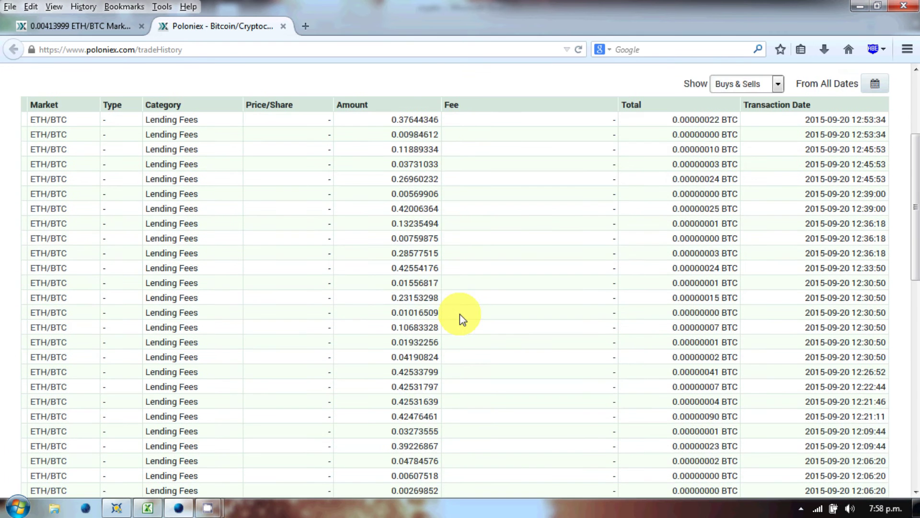
pyautogui.scroll(-10, 459, 315)
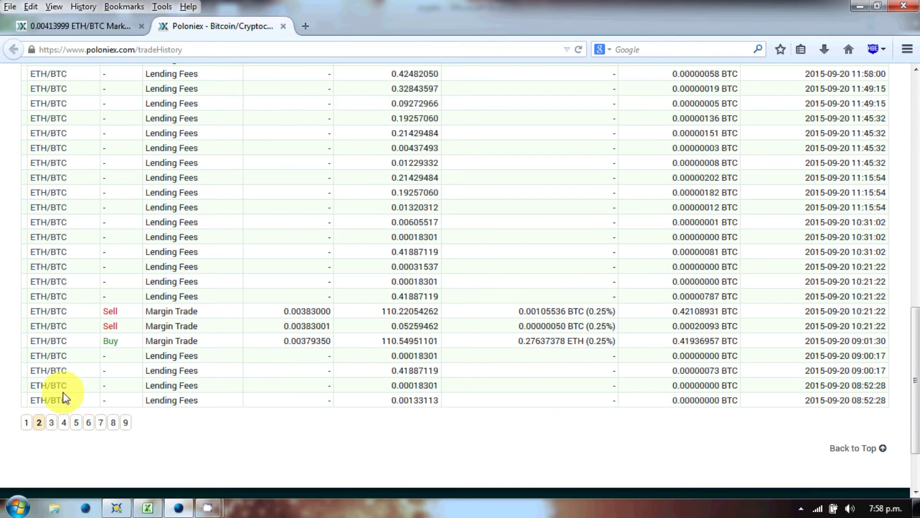
# - On the ETH/BTC margin page, set the price chart to 1w after briefly trying 4d
pyautogui.click(51, 24)
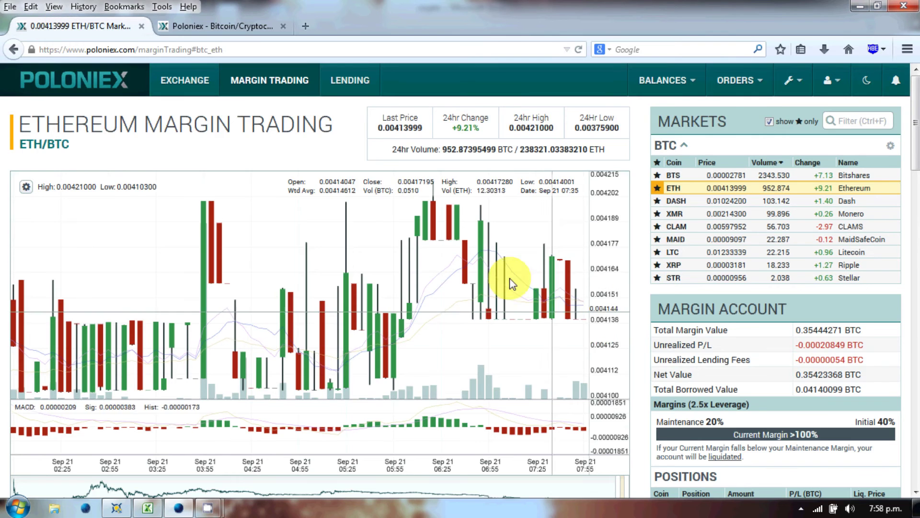
pyautogui.scroll(-6, 634, 261)
pyautogui.click(199, 376)
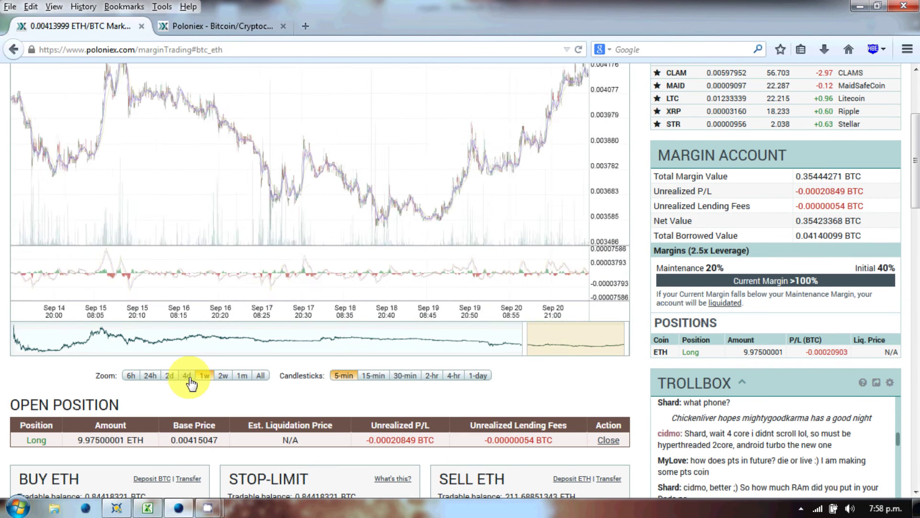
pyautogui.click(188, 376)
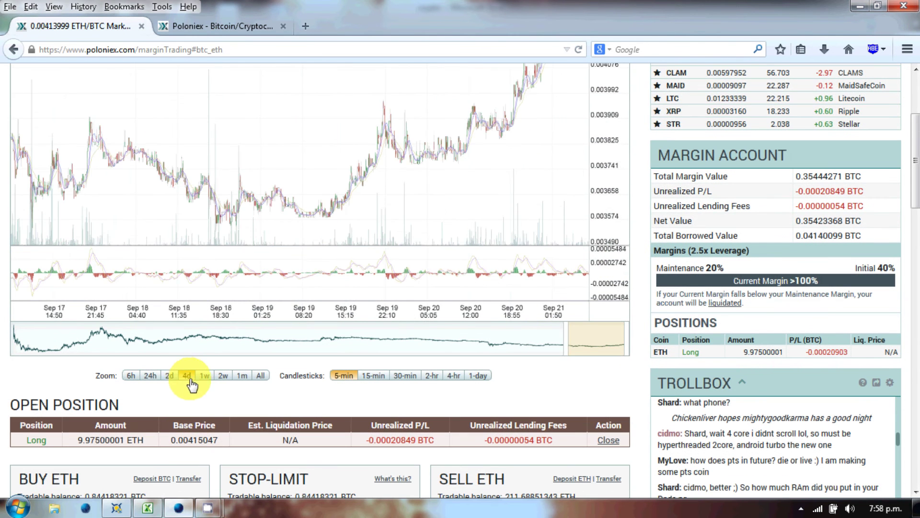
pyautogui.scroll(3, 308, 390)
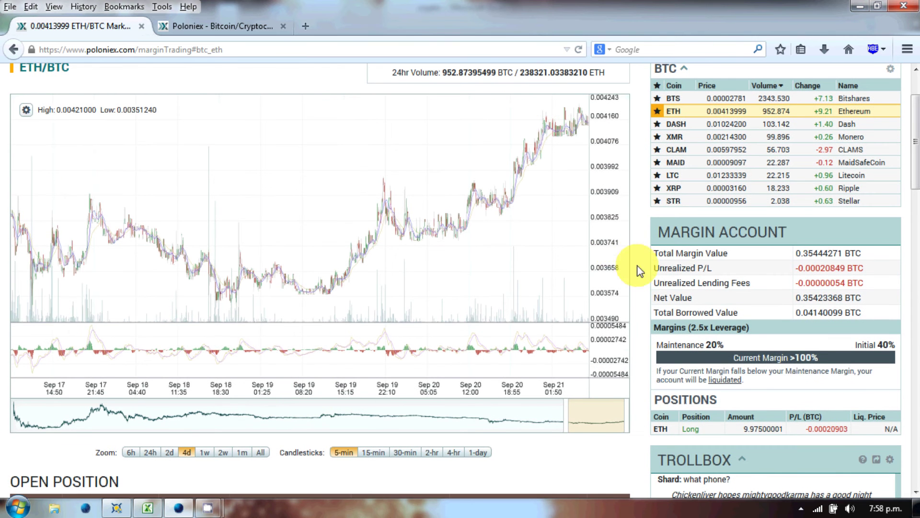
pyautogui.click(204, 452)
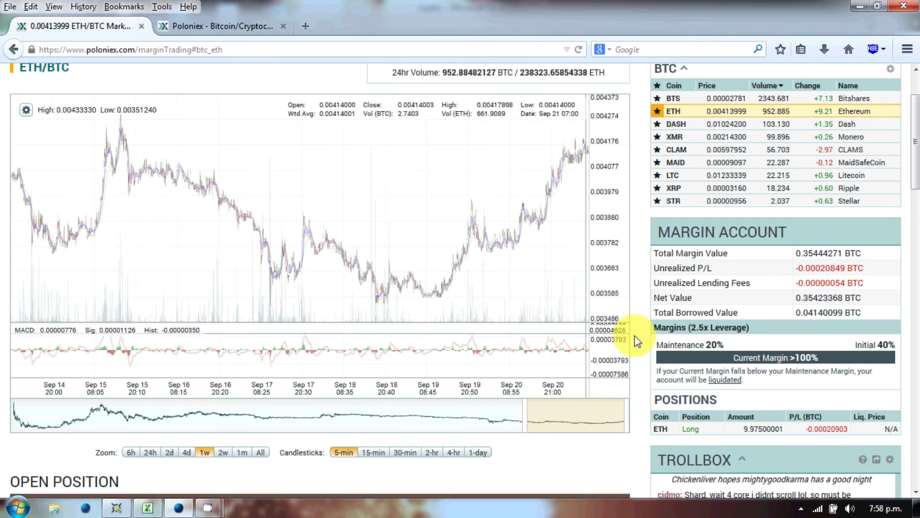
# - Scroll down through the ETH/BTC order books and back up
pyautogui.scroll(-5, 638, 338)
pyautogui.scroll(-7, 636, 336)
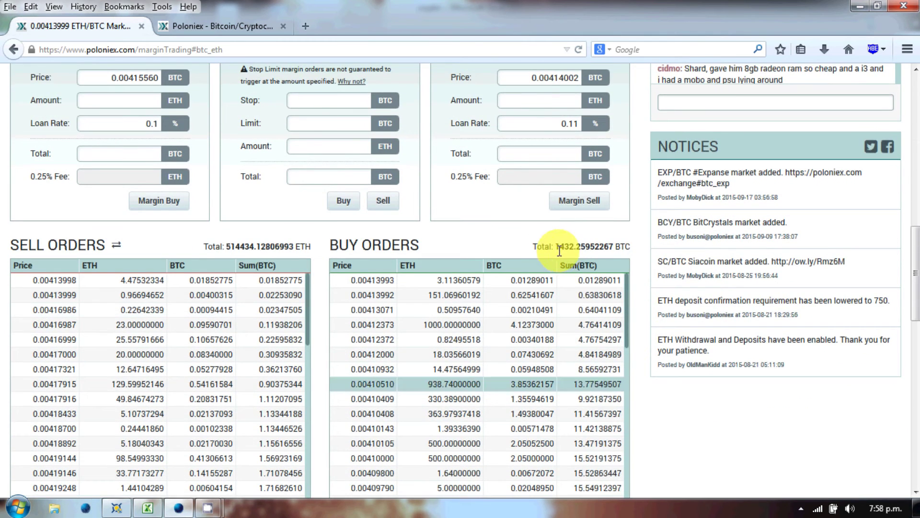
pyautogui.scroll(-2, 634, 264)
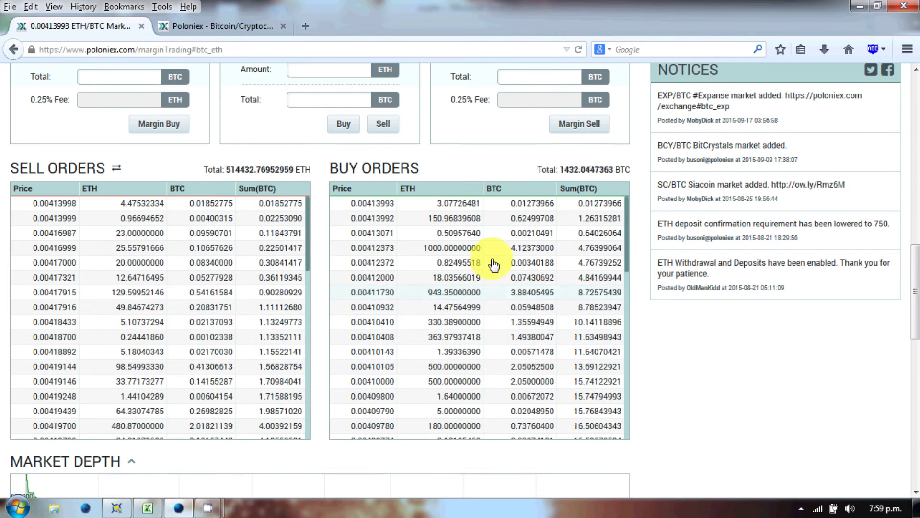
pyautogui.scroll(3, 638, 244)
pyautogui.scroll(8, 638, 245)
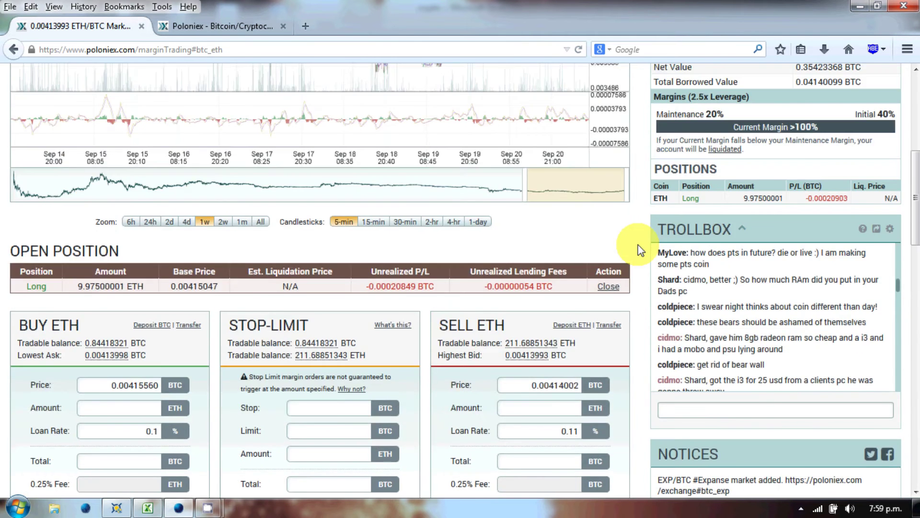
pyautogui.scroll(3, 637, 244)
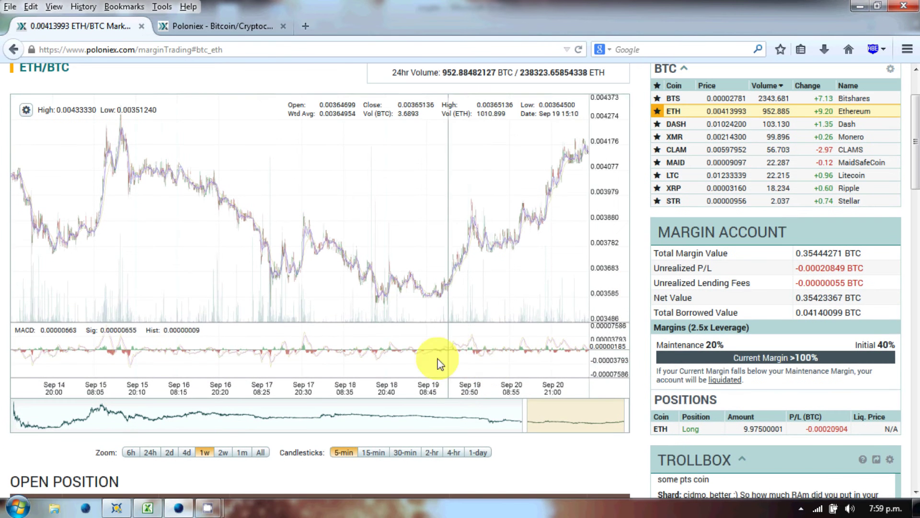
# - Open trade history page 3, then scroll the ETH/BTC margin page to the 9.97500001 ETH long position
pyautogui.click(187, 24)
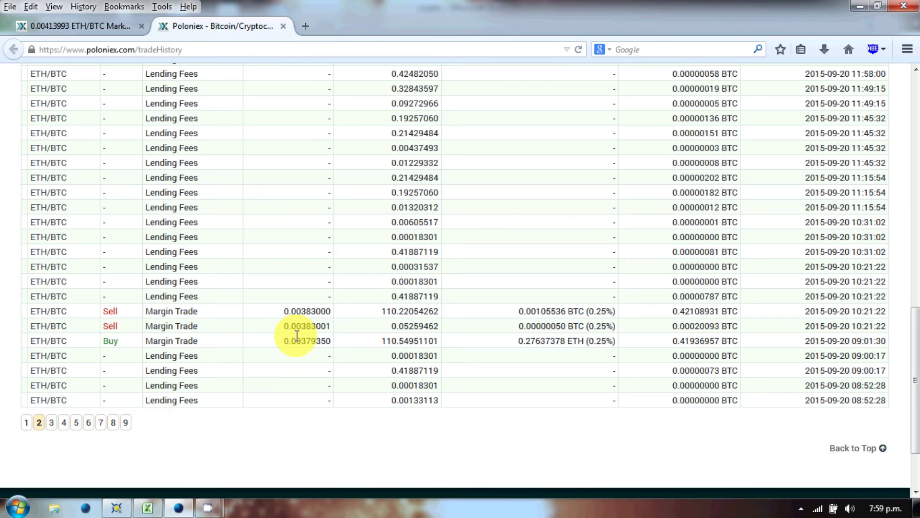
pyautogui.click(51, 422)
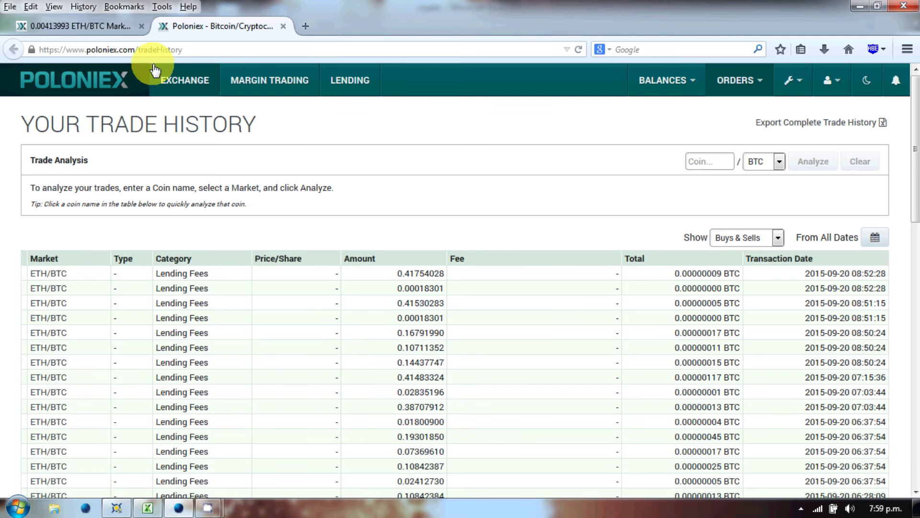
pyautogui.click(97, 25)
pyautogui.scroll(-2, 677, 420)
pyautogui.scroll(-5, 642, 396)
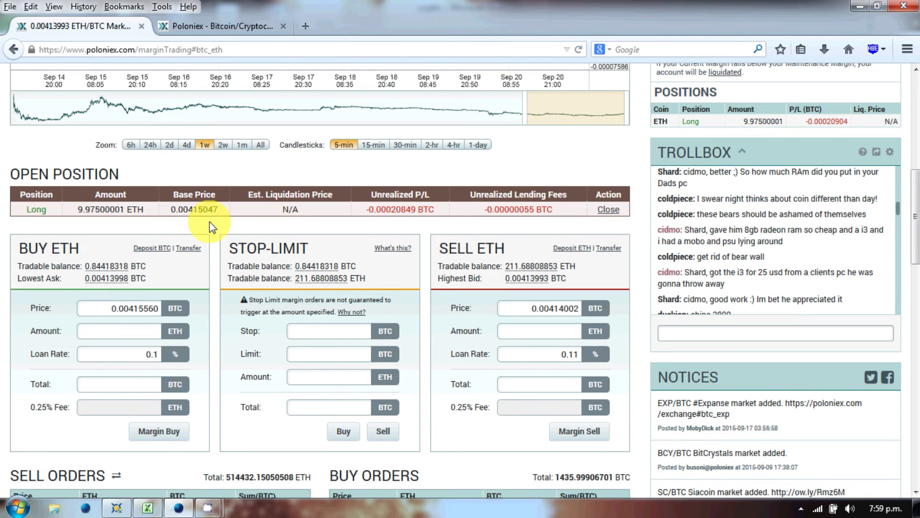
pyautogui.scroll(-3, 211, 223)
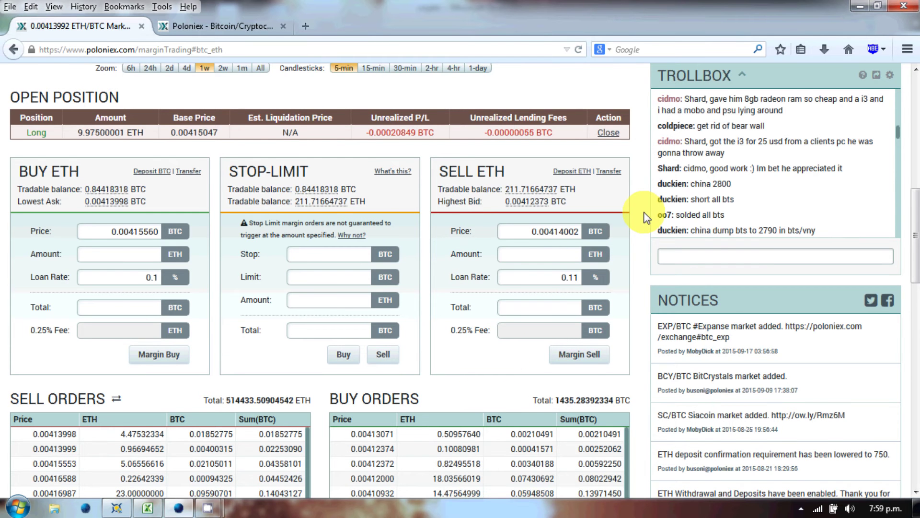
pyautogui.scroll(3, 644, 213)
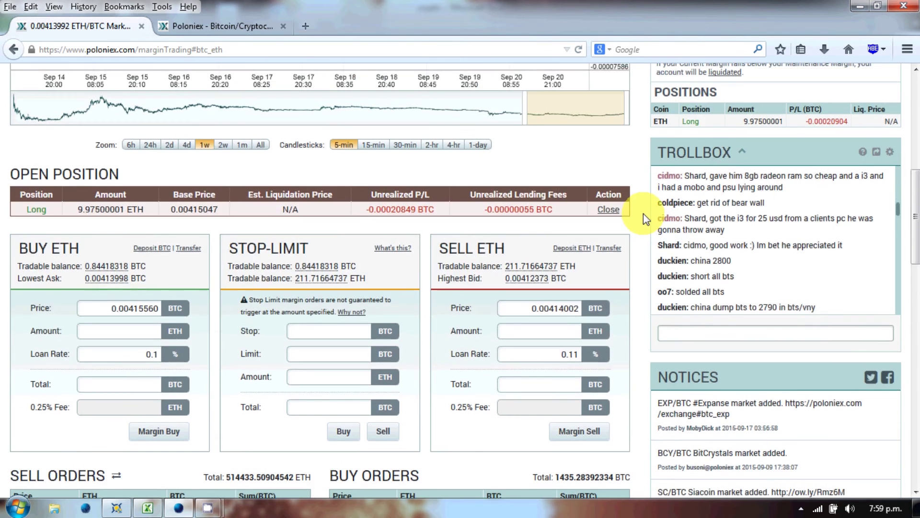
pyautogui.scroll(3, 644, 214)
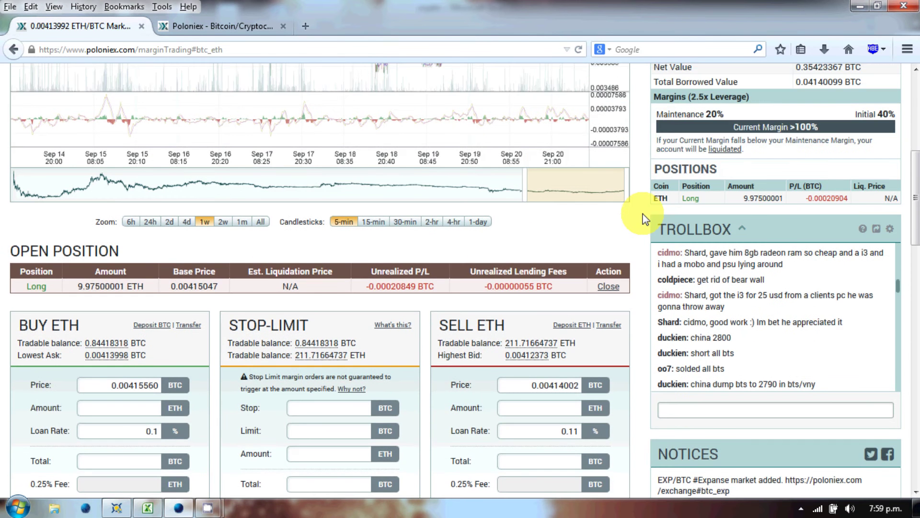
pyautogui.scroll(6, 642, 217)
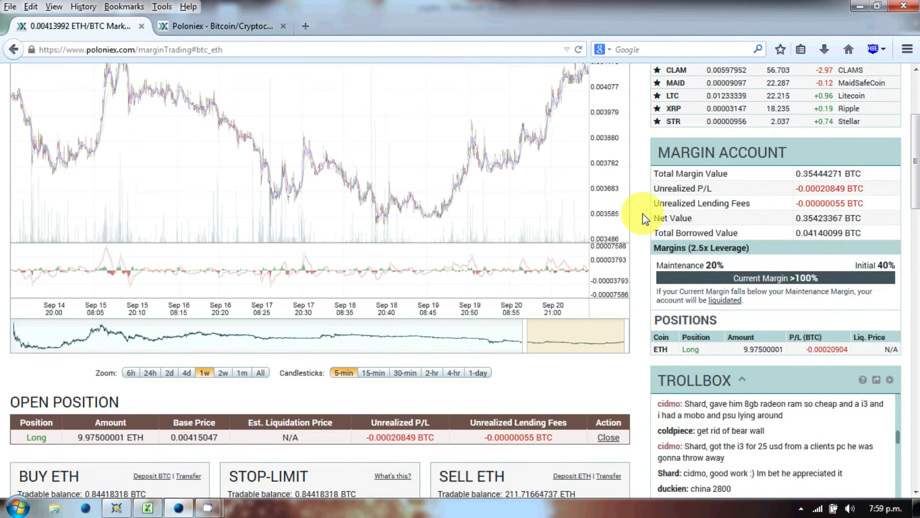
# - Switch to the trade history and scroll through page 3's 19–20 September ETH/BTC margin trades
pyautogui.click(232, 25)
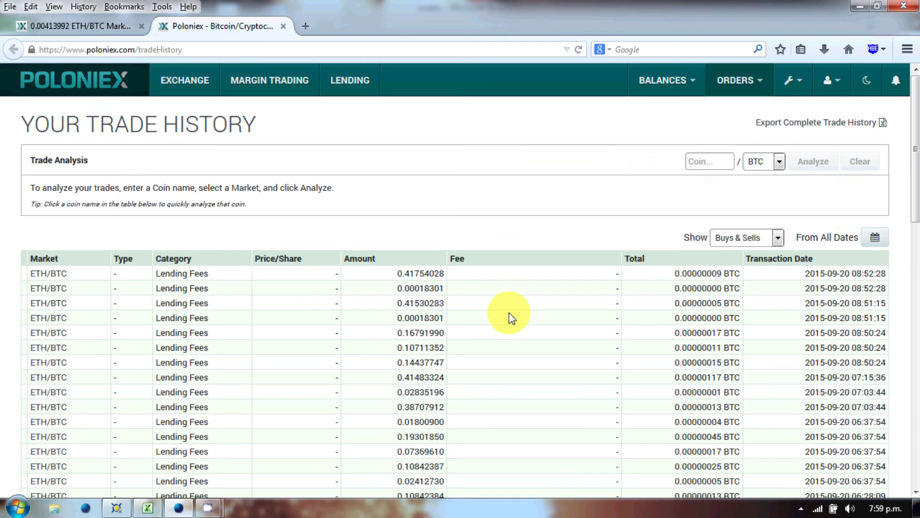
pyautogui.scroll(-15, 507, 313)
pyautogui.scroll(-5, 493, 312)
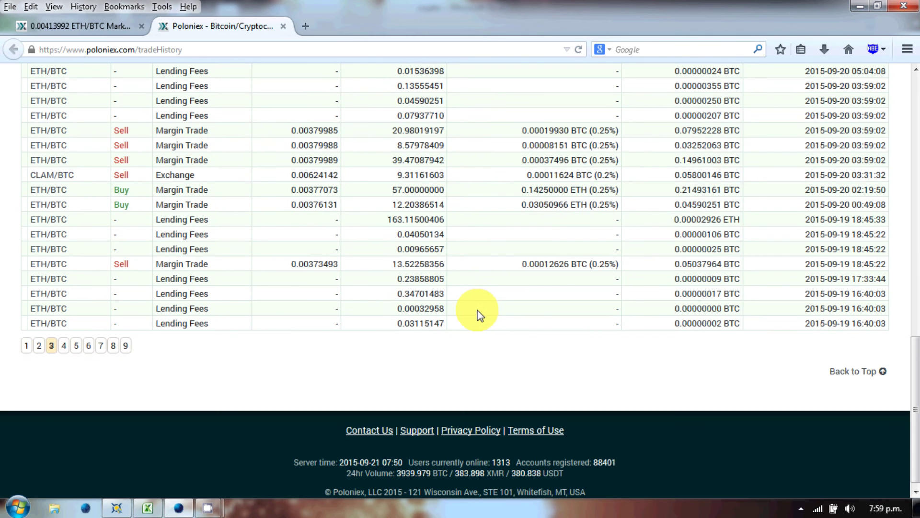
pyautogui.scroll(3, 477, 314)
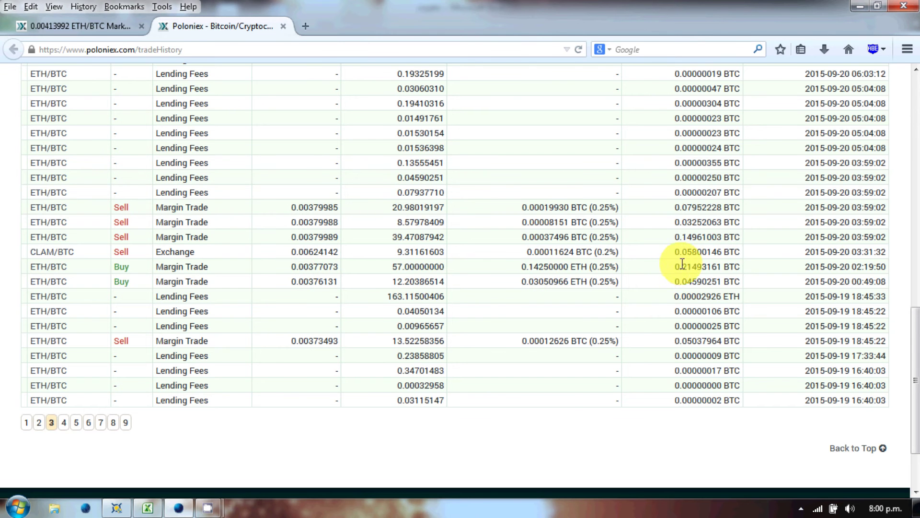
pyautogui.click(152, 508)
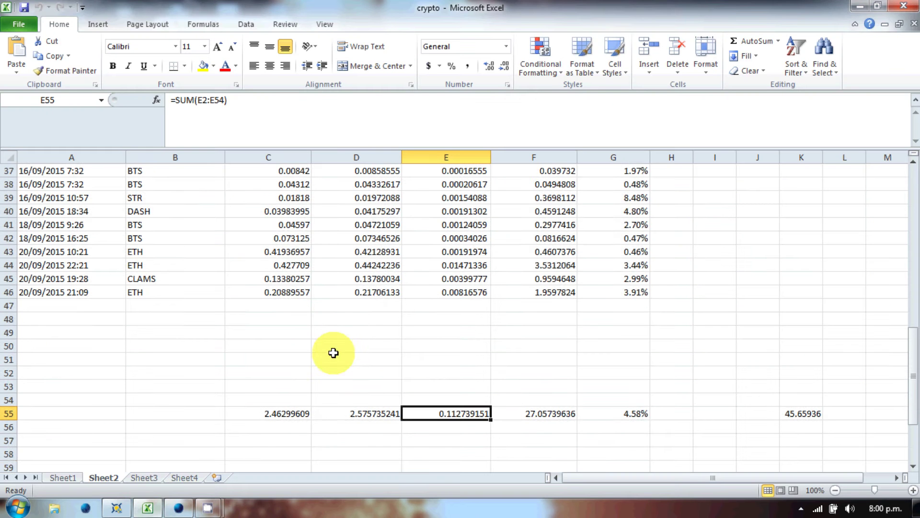
pyautogui.scroll(1, 336, 355)
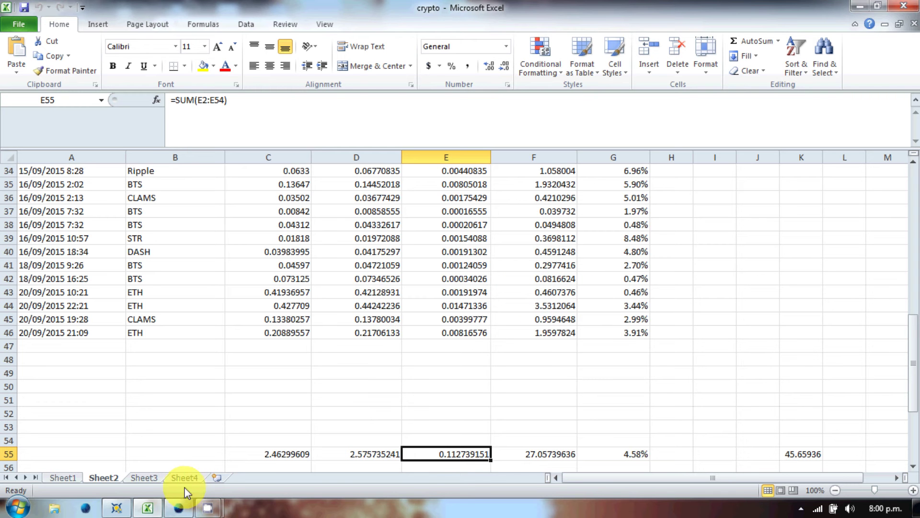
pyautogui.click(179, 508)
# - Scroll down the trade history and browse its page 2
pyautogui.scroll(4, 201, 337)
pyautogui.scroll(6, 201, 337)
pyautogui.scroll(-7, 200, 338)
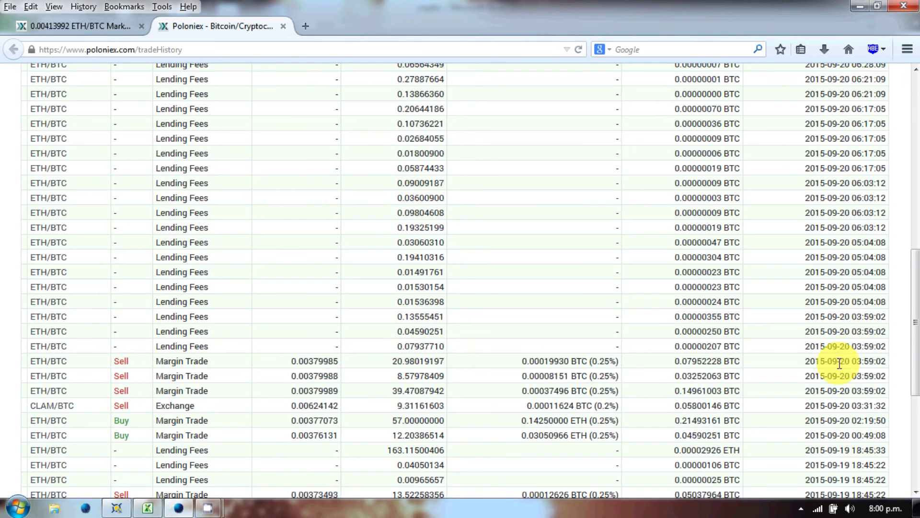
pyautogui.moveTo(876, 511)
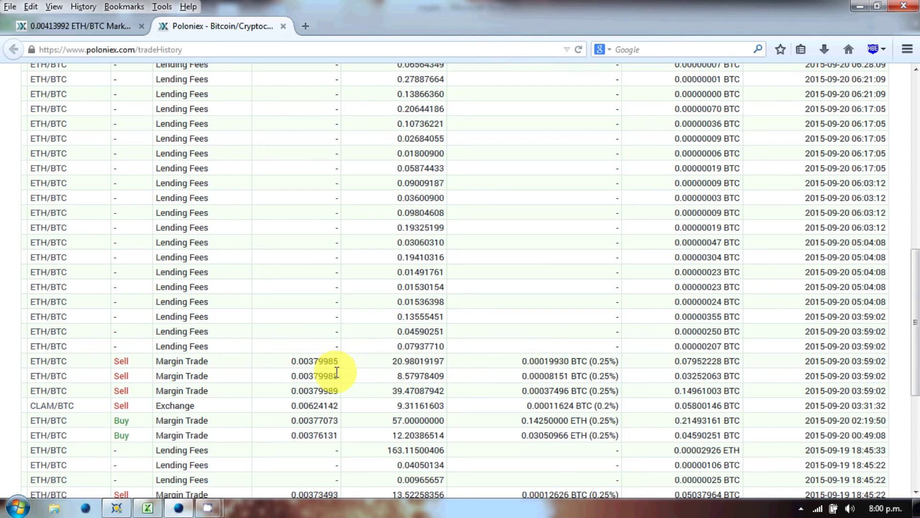
pyautogui.scroll(-3, 337, 372)
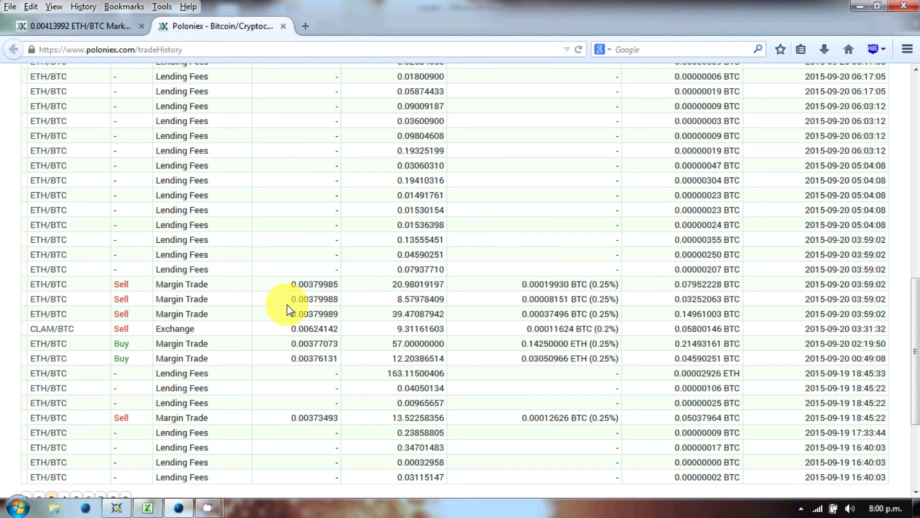
pyautogui.scroll(-3, 287, 309)
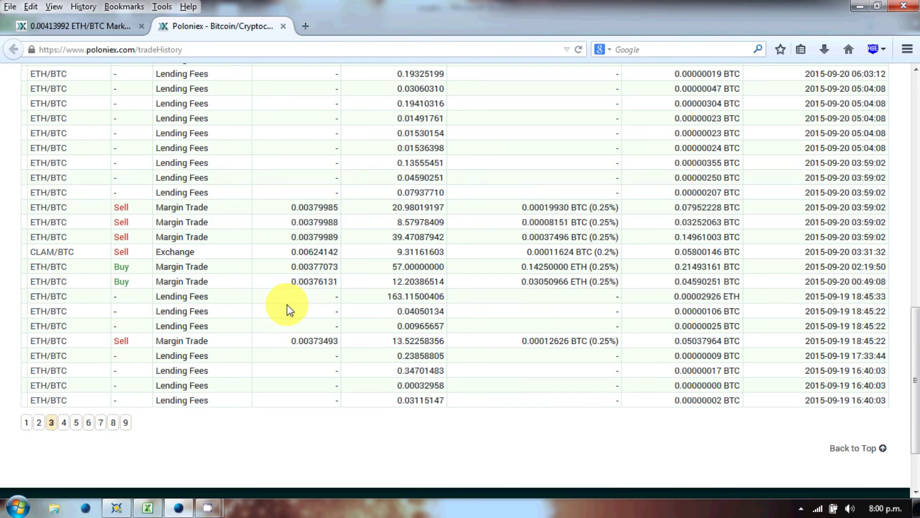
pyautogui.click(39, 424)
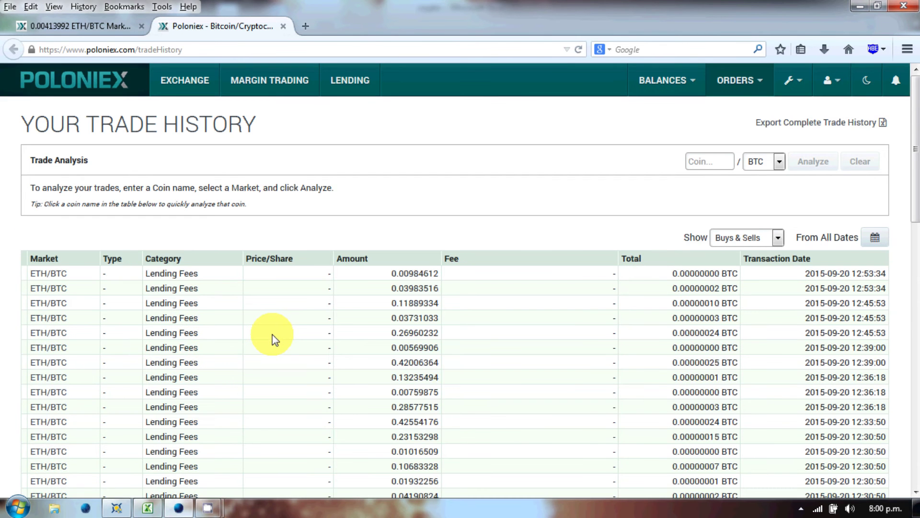
pyautogui.scroll(-10, 273, 338)
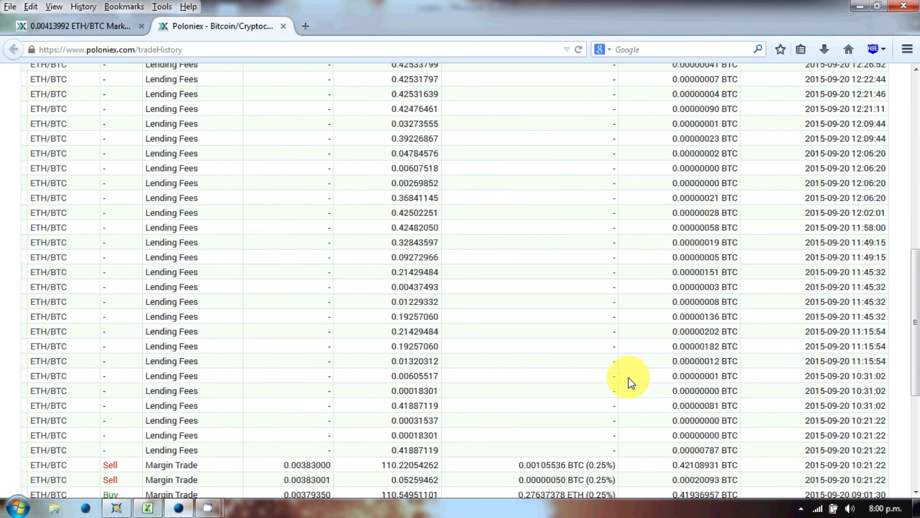
pyautogui.scroll(5, 662, 397)
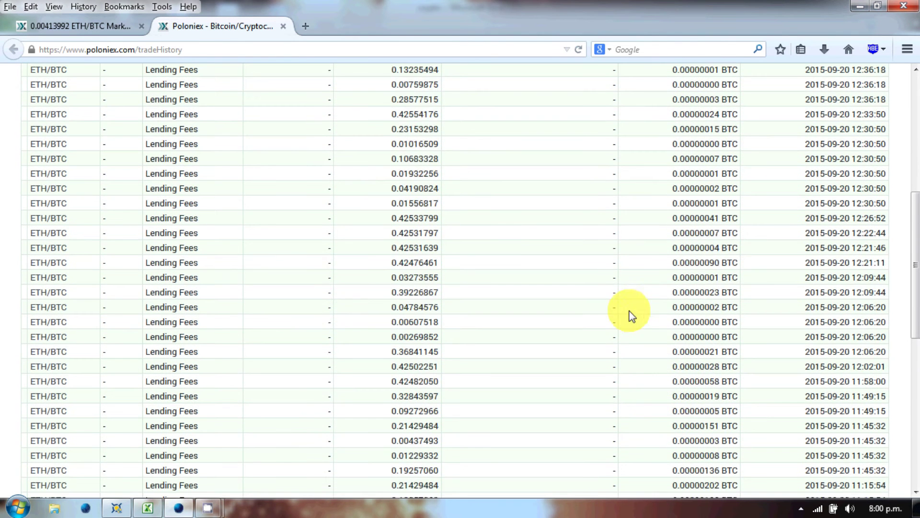
pyautogui.scroll(-10, 634, 311)
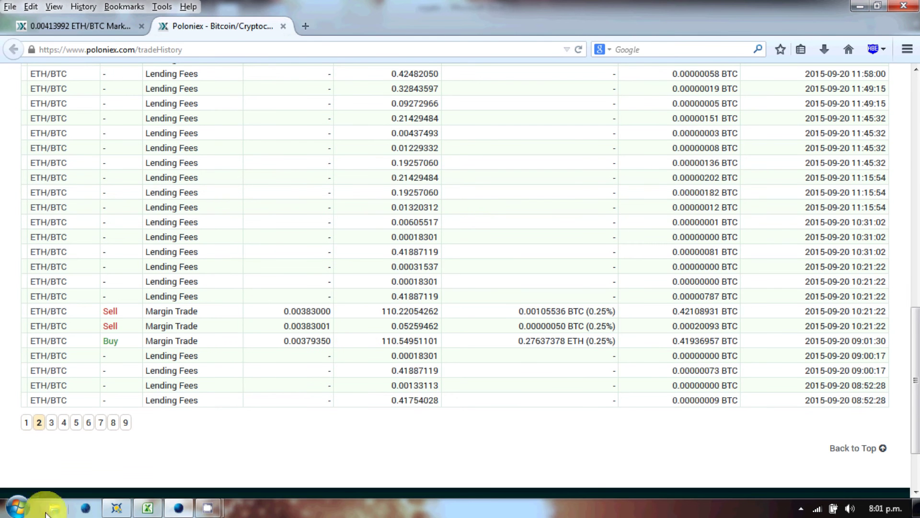
pyautogui.scroll(10, 326, 400)
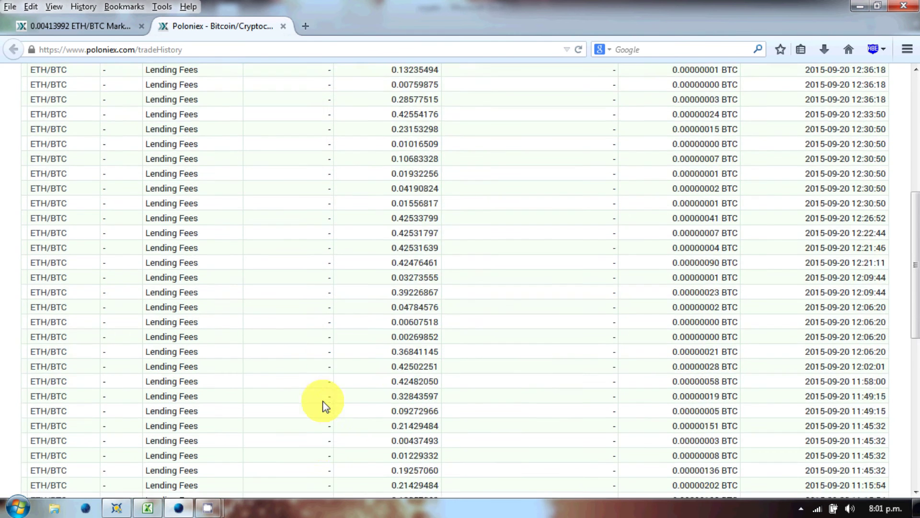
pyautogui.scroll(3, 323, 405)
pyautogui.scroll(-15, 323, 405)
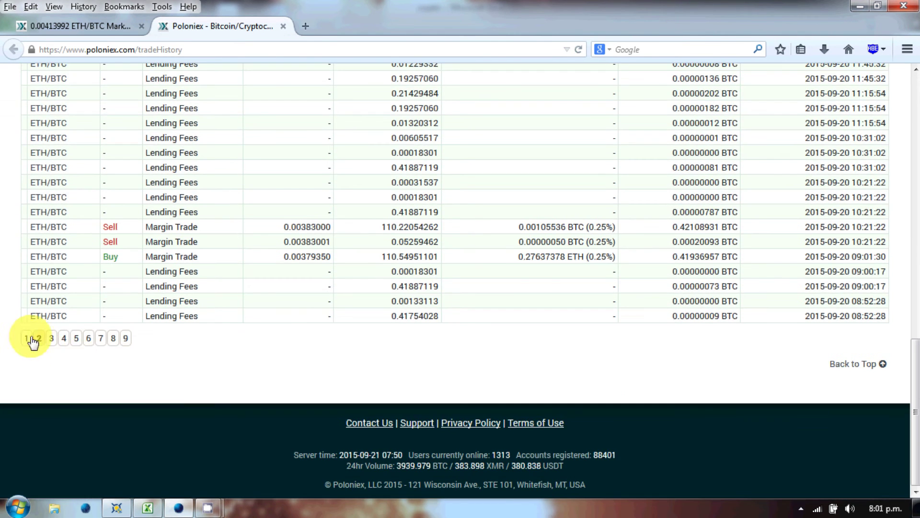
# - Return to page 1 and highlight the ETH/BTC margin buy of 110.53397356 at 0.00386948
pyautogui.click(27, 339)
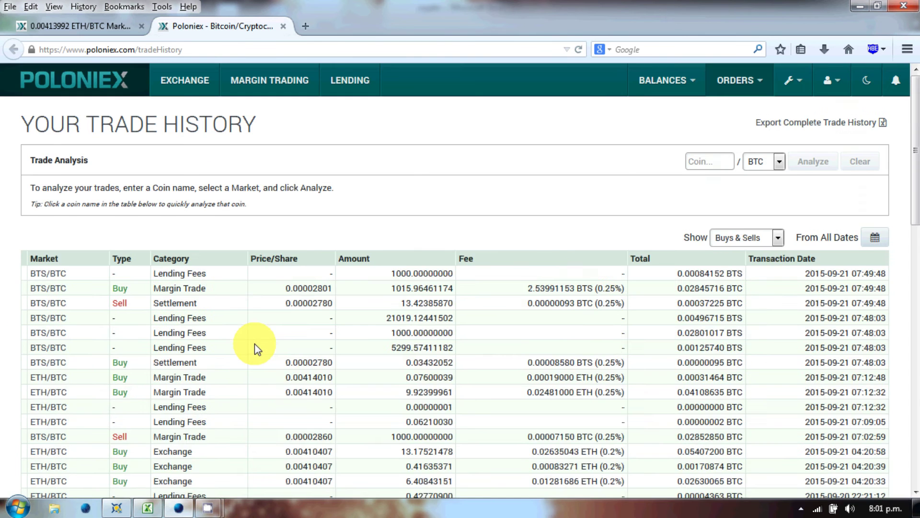
pyautogui.scroll(-5, 255, 344)
pyautogui.scroll(-10, 255, 344)
pyautogui.scroll(8, 254, 344)
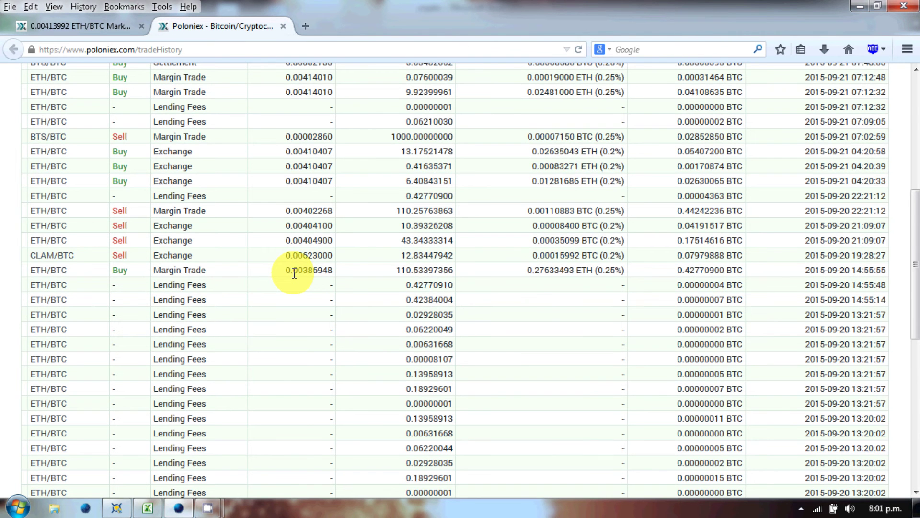
pyautogui.scroll(3, 294, 273)
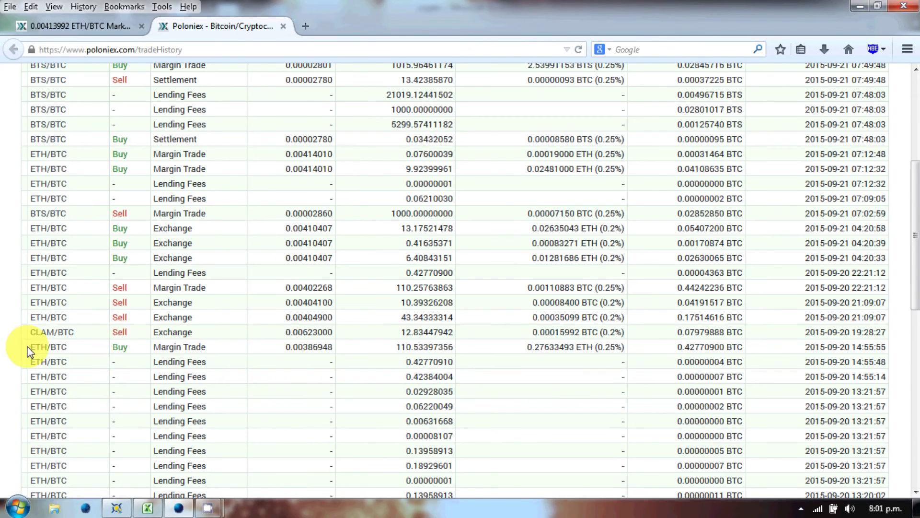
pyautogui.moveTo(106, 347); pyautogui.dragTo(455, 350)
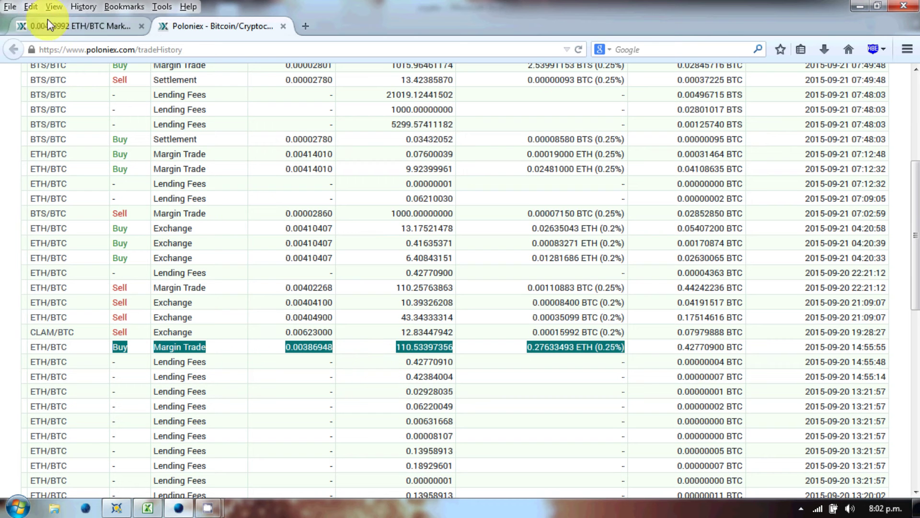
# - Switch to the ETH/BTC margin page and zoom the chart to the last 24 hours
pyautogui.click(79, 26)
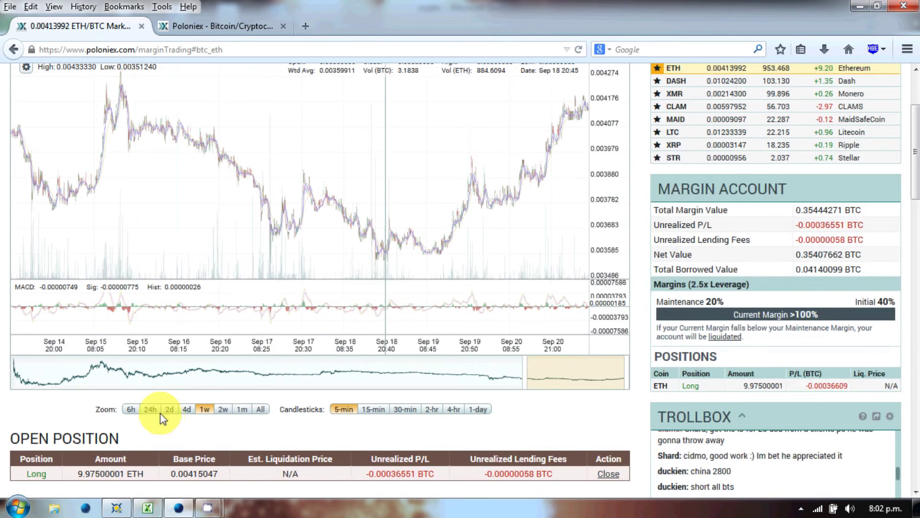
pyautogui.scroll(2, 160, 413)
pyautogui.click(150, 453)
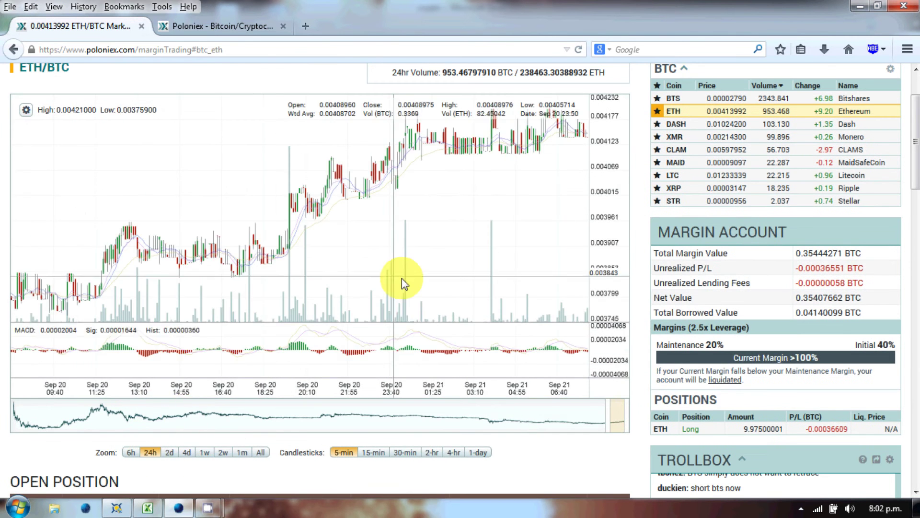
pyautogui.scroll(3, 397, 281)
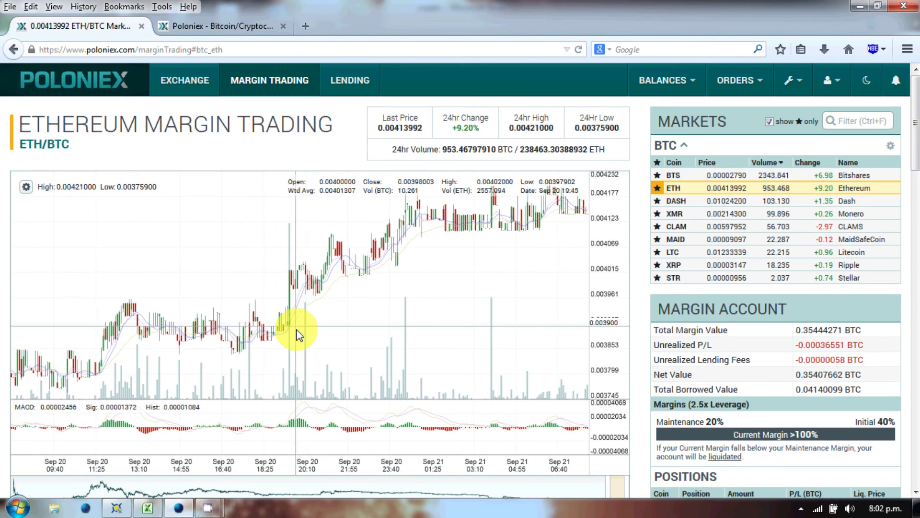
# - Flip between trade history and the chart, ending on the trade history
pyautogui.click(211, 26)
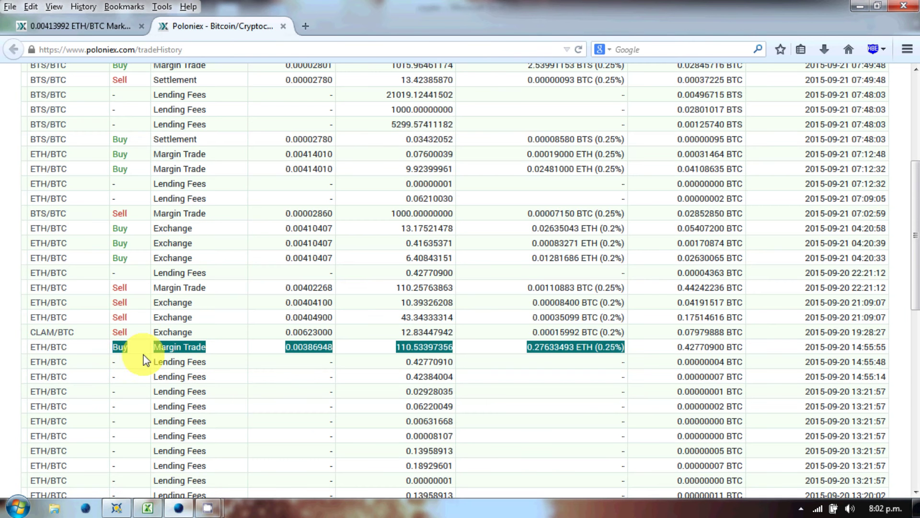
pyautogui.click(93, 20)
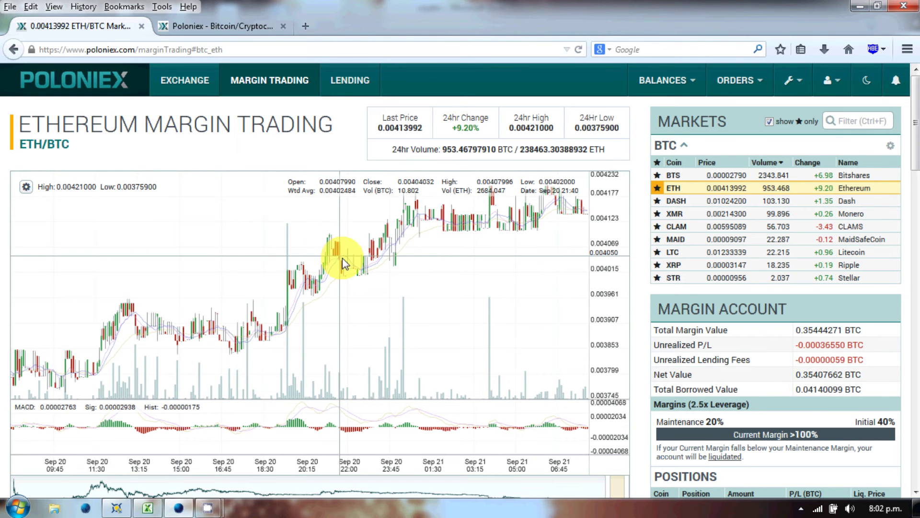
pyautogui.click(220, 17)
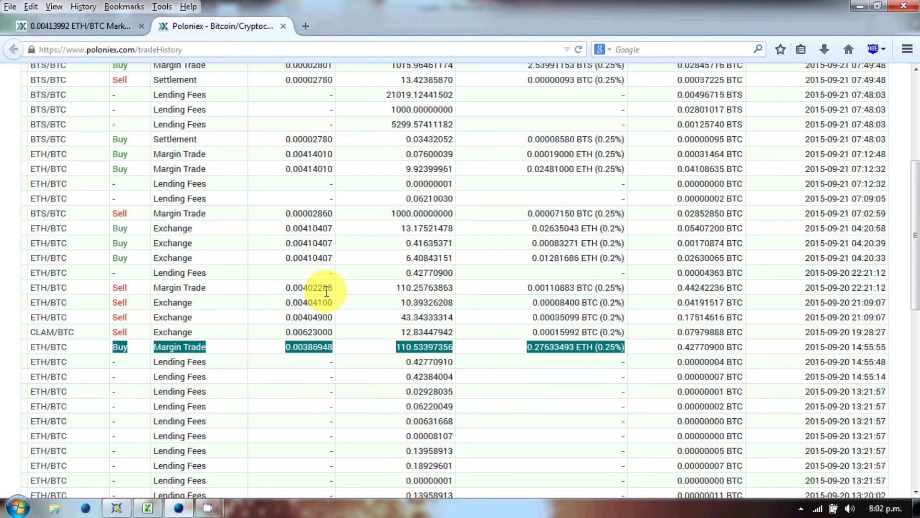
# - Highlight the 0.00402268 margin sell price, then bring the crypto workbook forward in Excel
pyautogui.moveTo(280, 287); pyautogui.dragTo(334, 292)
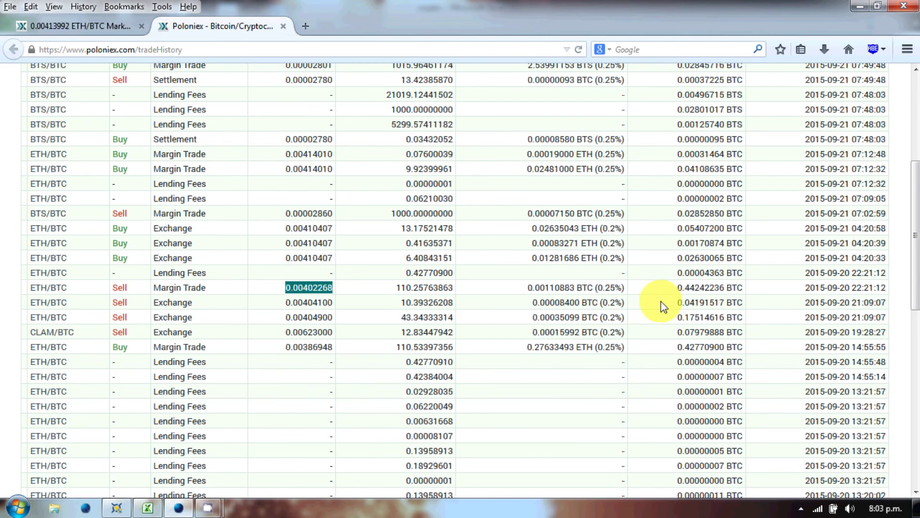
pyautogui.click(147, 507)
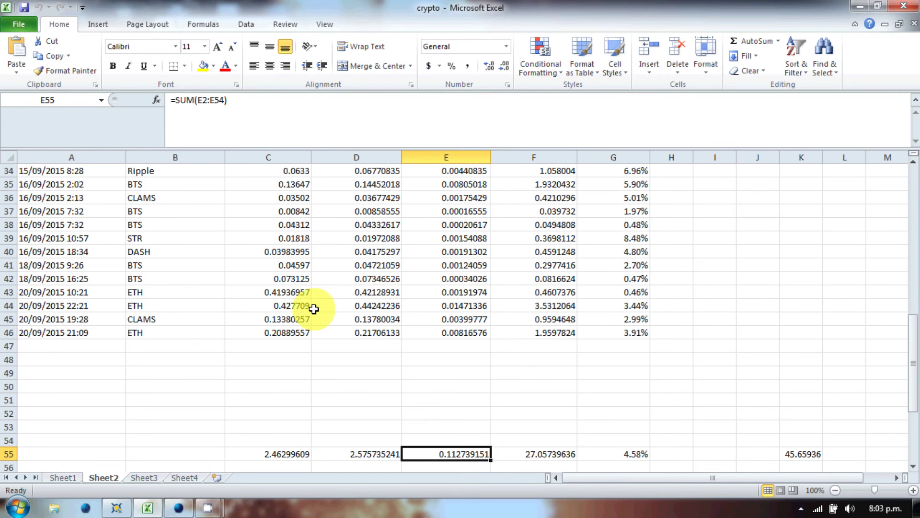
# - Inspect row 44's cells, including E44 (=D44-C44), F44 (=E44*$I$1), C44 and G44
pyautogui.click(528, 305)
pyautogui.click(457, 307)
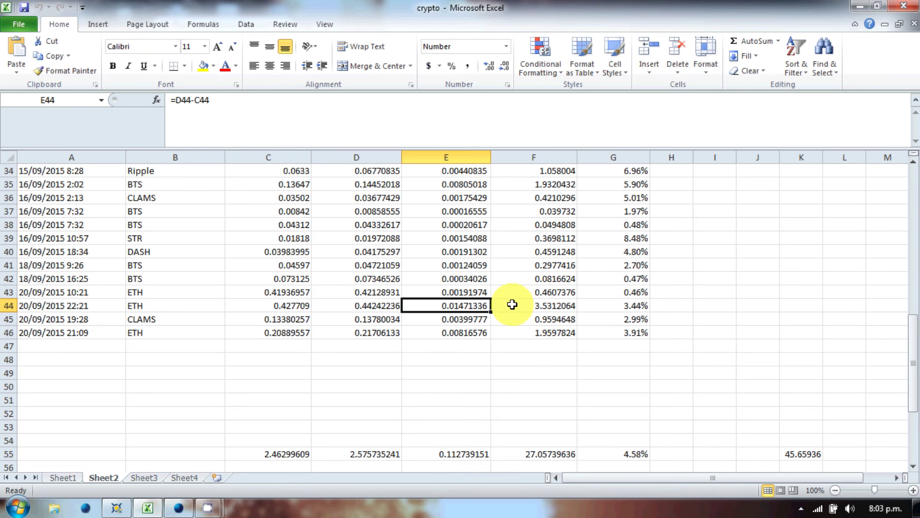
pyautogui.click(601, 305)
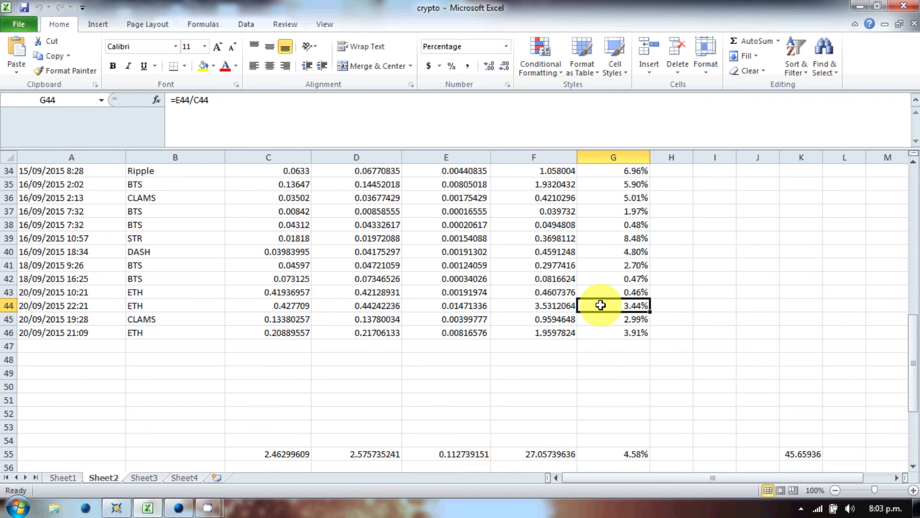
pyautogui.click(266, 307)
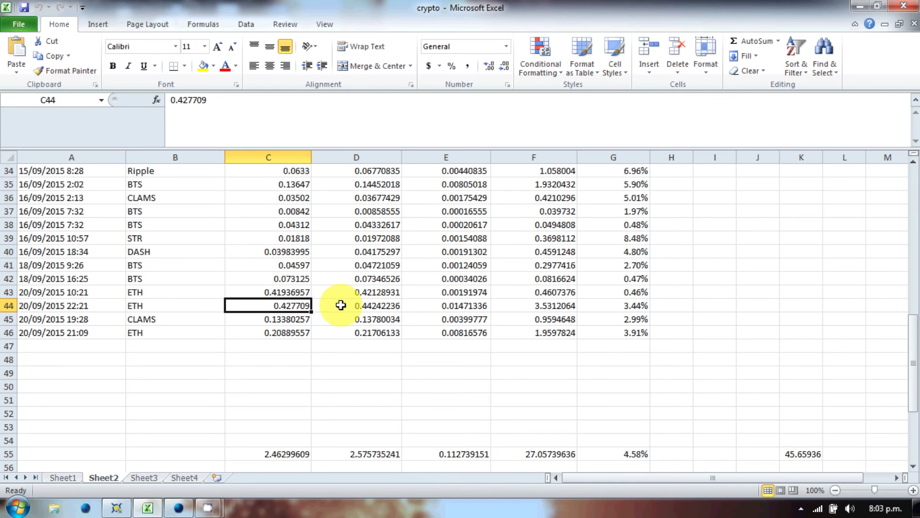
pyautogui.click(609, 307)
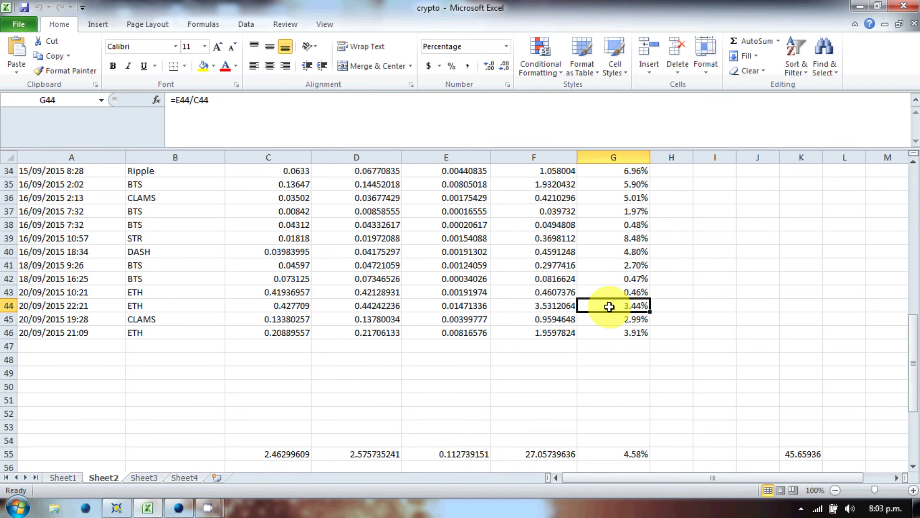
pyautogui.click(303, 306)
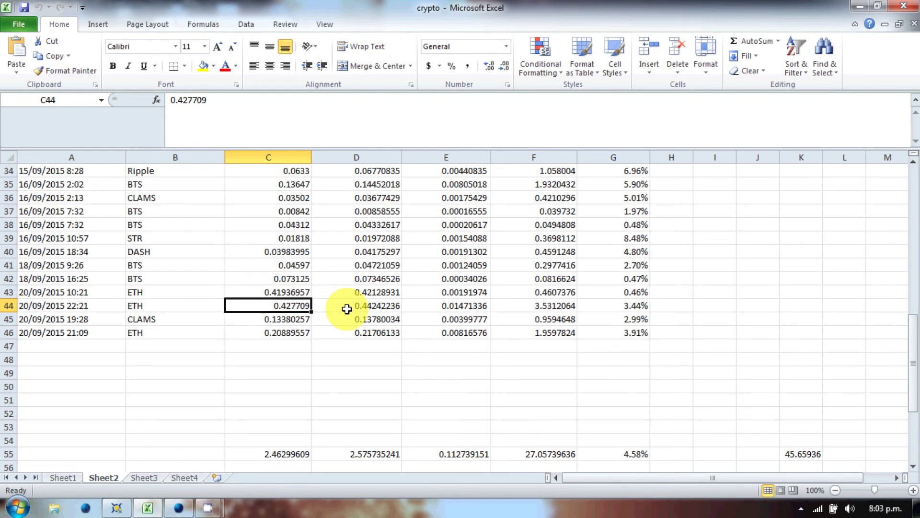
pyautogui.click(484, 306)
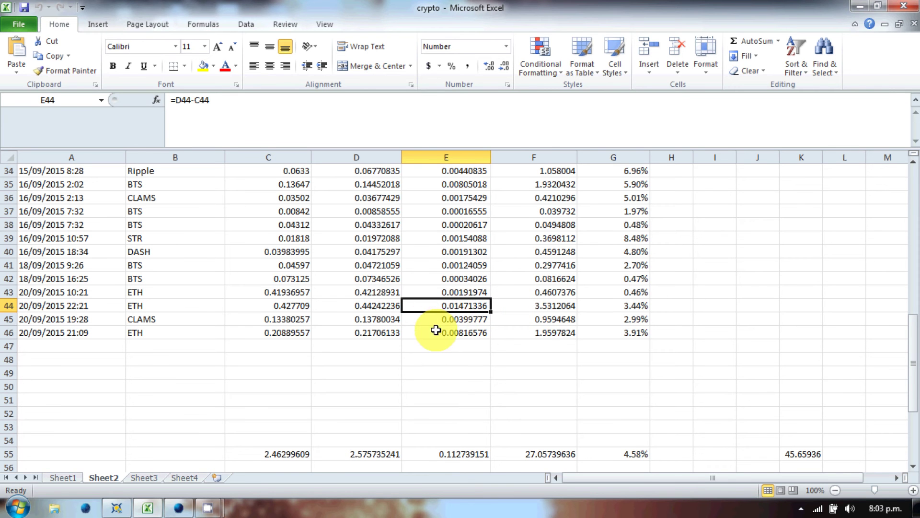
pyautogui.click(544, 305)
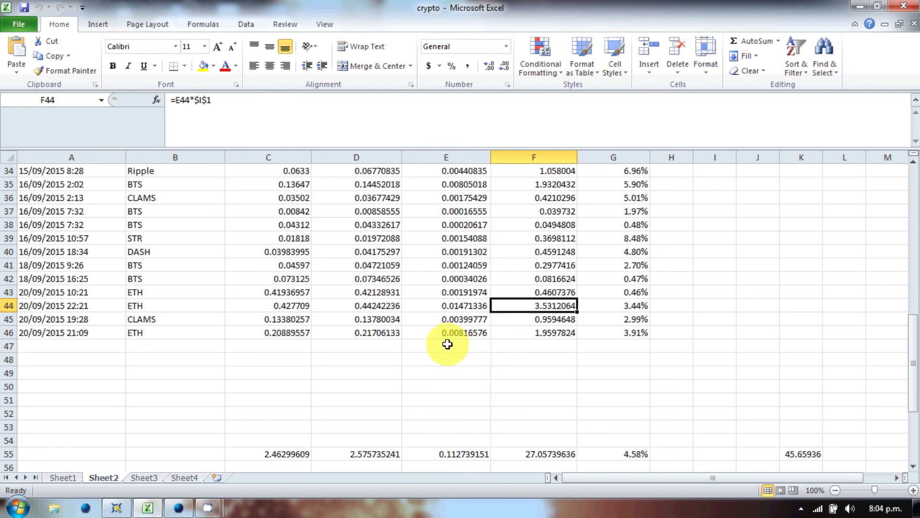
# - Return to Firefox's margin trading page and open the Bitshares BTS/BTC market
pyautogui.click(192, 509)
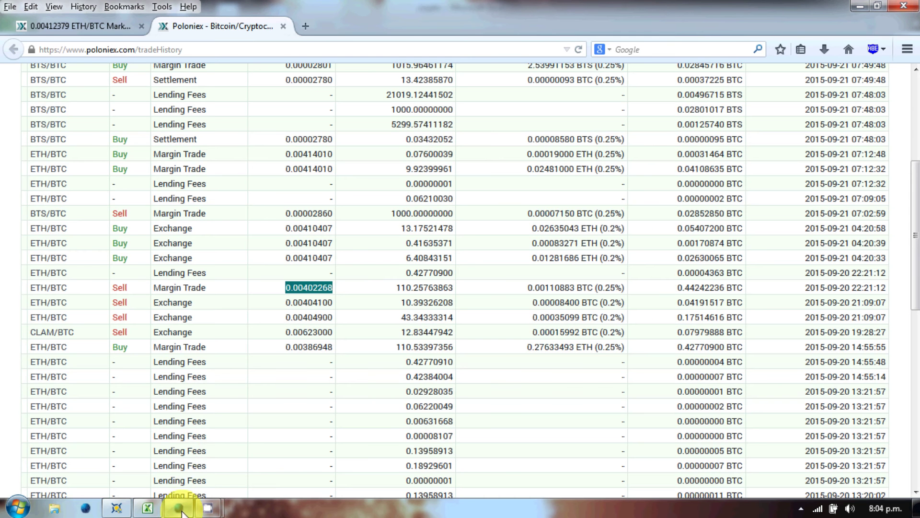
pyautogui.scroll(3, 221, 333)
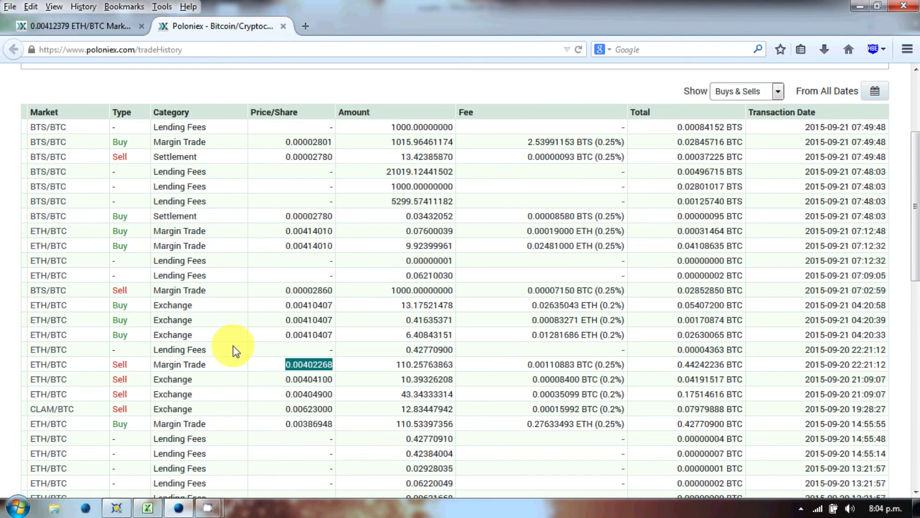
pyautogui.click(89, 26)
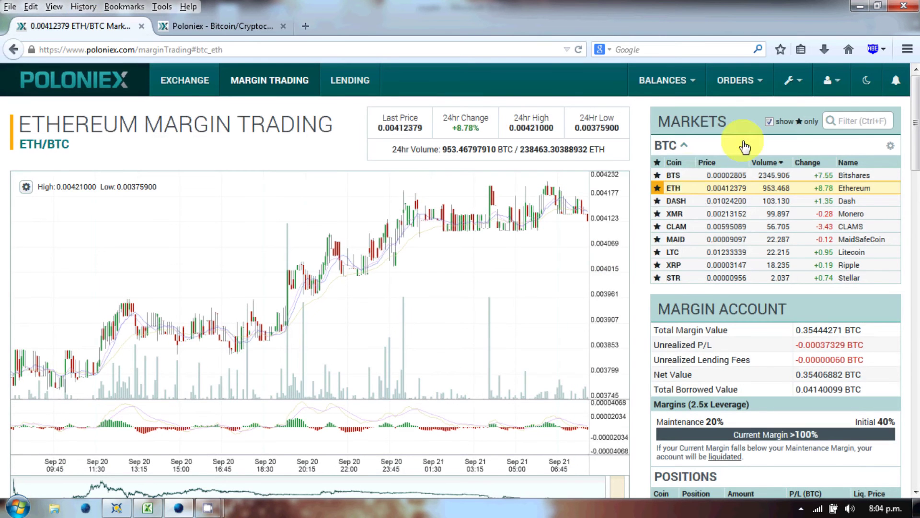
pyautogui.click(676, 176)
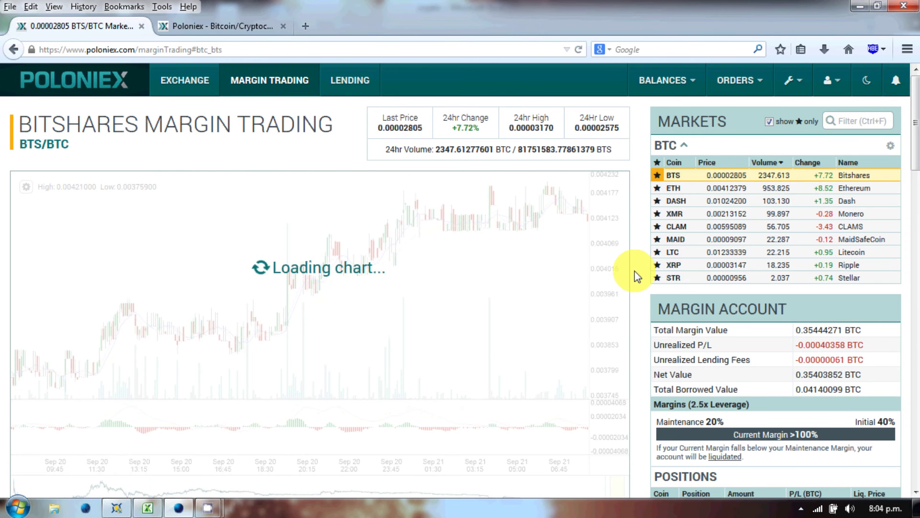
# - Scroll through the BTS/BTC order forms and order book
pyautogui.scroll(-3, 635, 271)
pyautogui.scroll(-5, 634, 271)
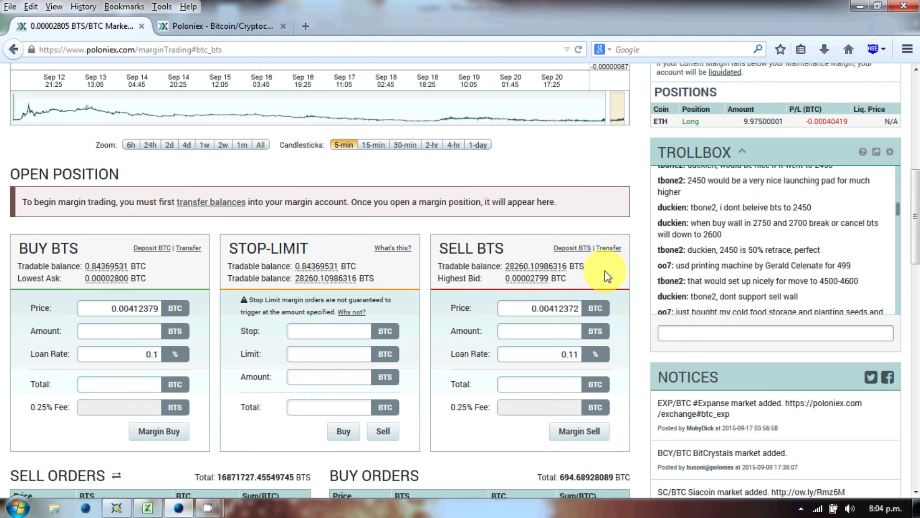
pyautogui.scroll(-2, 635, 275)
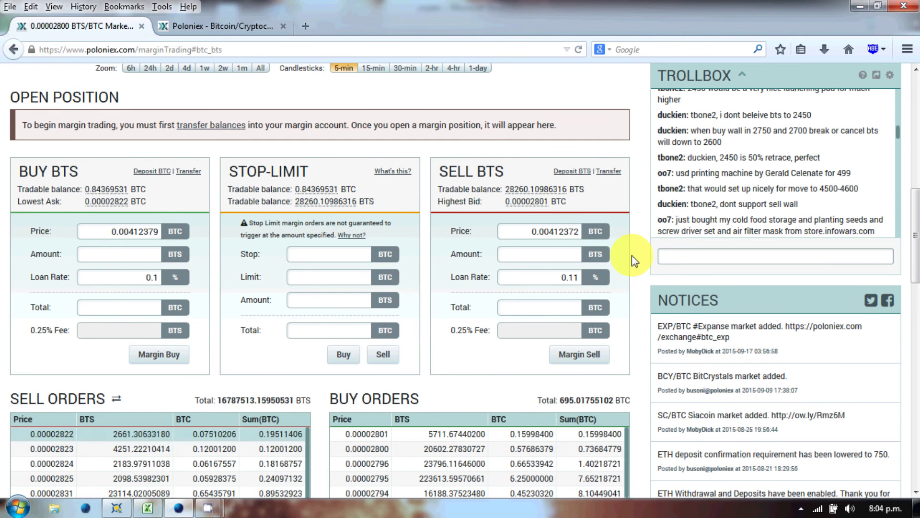
pyautogui.scroll(-3, 632, 255)
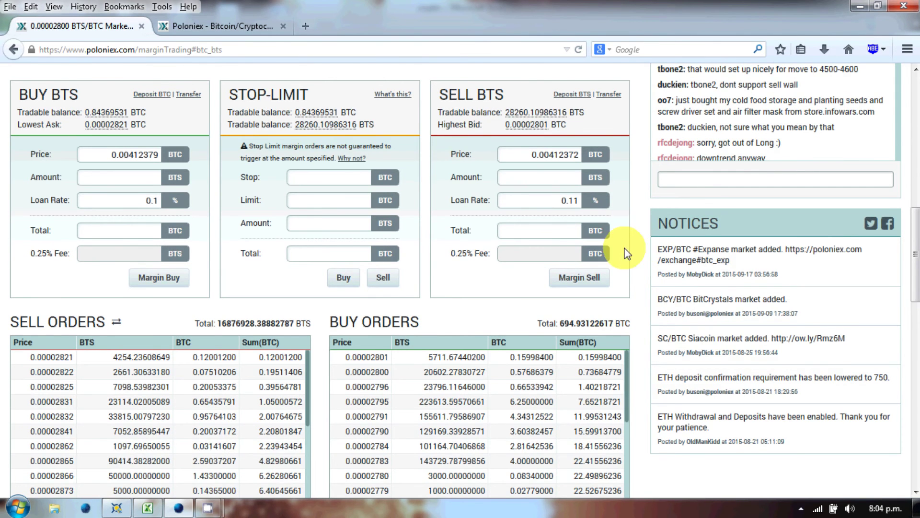
pyautogui.scroll(-2, 627, 253)
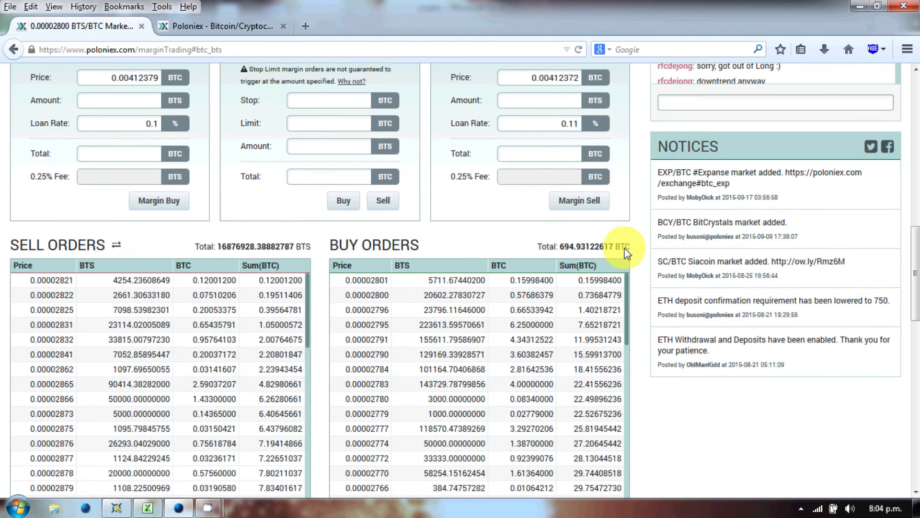
pyautogui.scroll(9, 627, 253)
pyautogui.scroll(3, 634, 246)
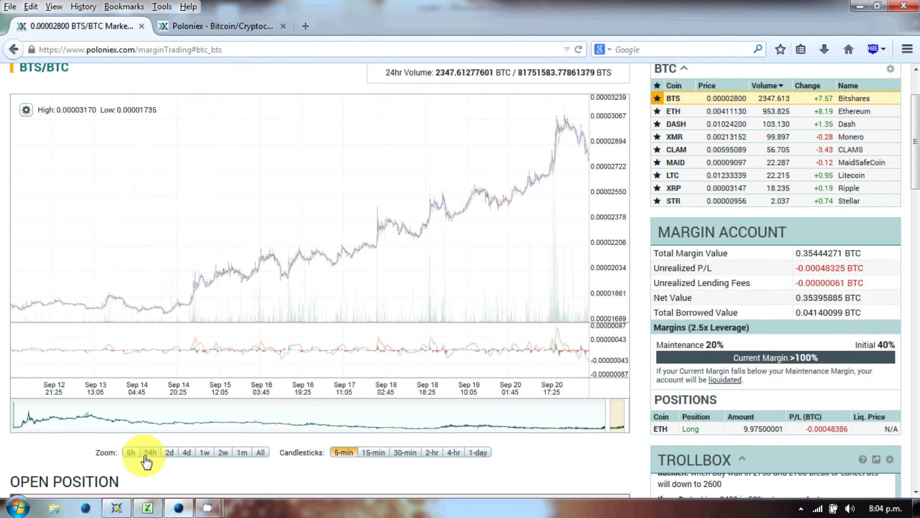
# - Zoom the BTS/BTC chart to 24h, then return to the trade history showing the 1000 BTS sell
pyautogui.click(145, 457)
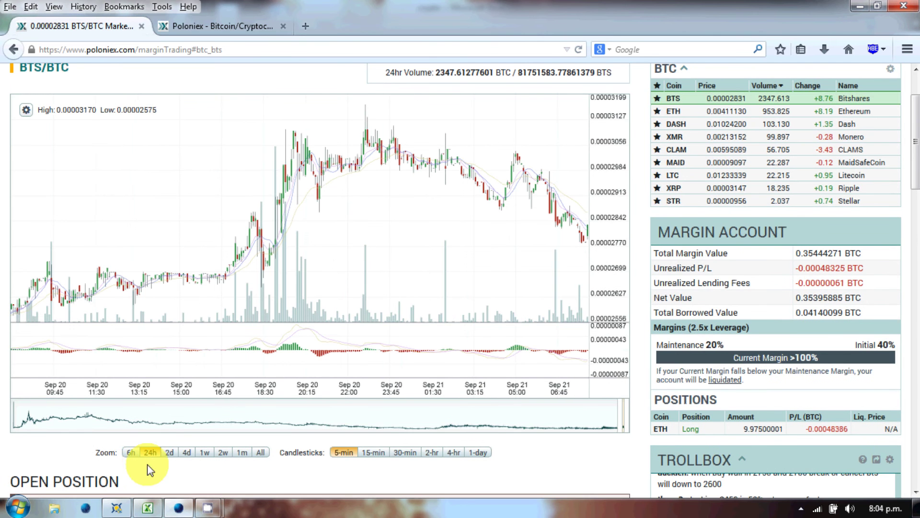
pyautogui.click(231, 30)
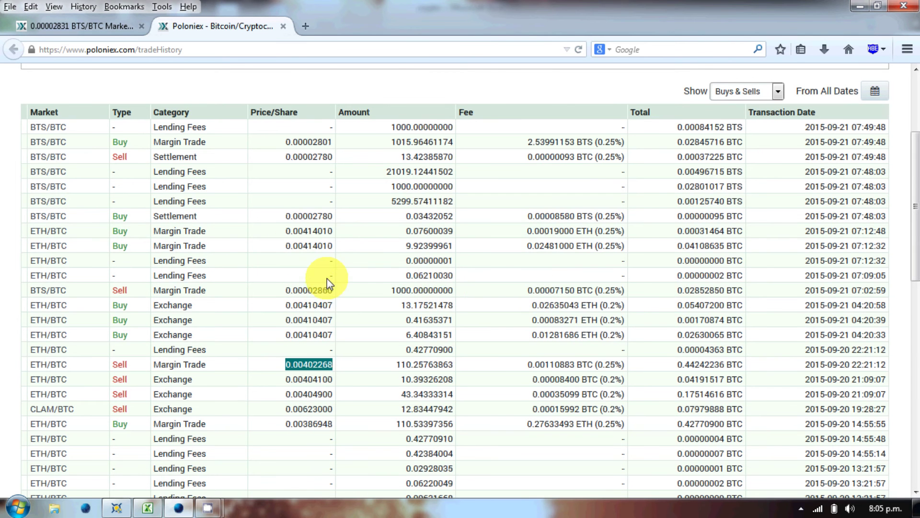
pyautogui.scroll(3, 328, 283)
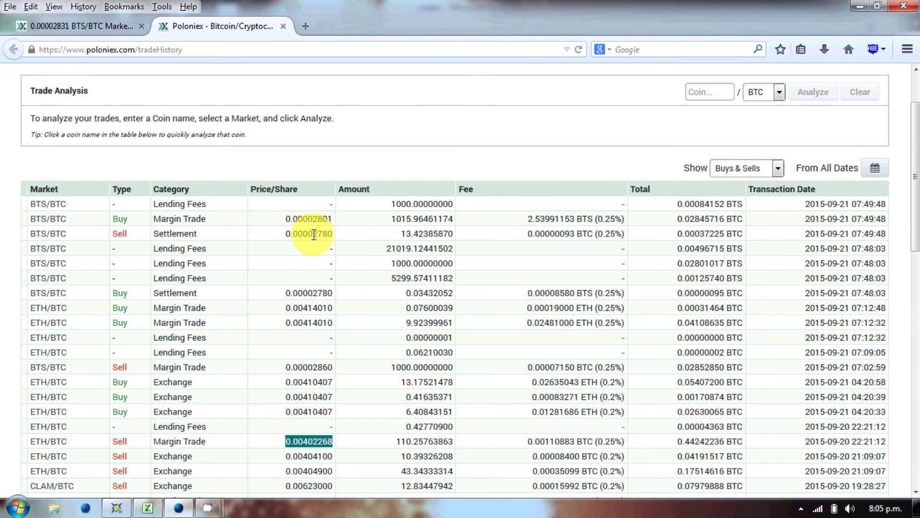
pyautogui.moveTo(283, 367); pyautogui.dragTo(331, 368)
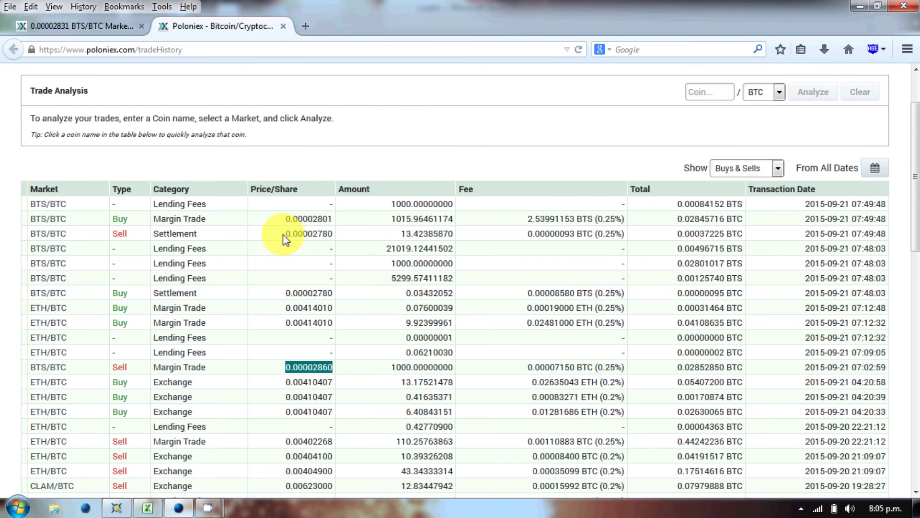
pyautogui.moveTo(284, 234); pyautogui.dragTo(336, 237)
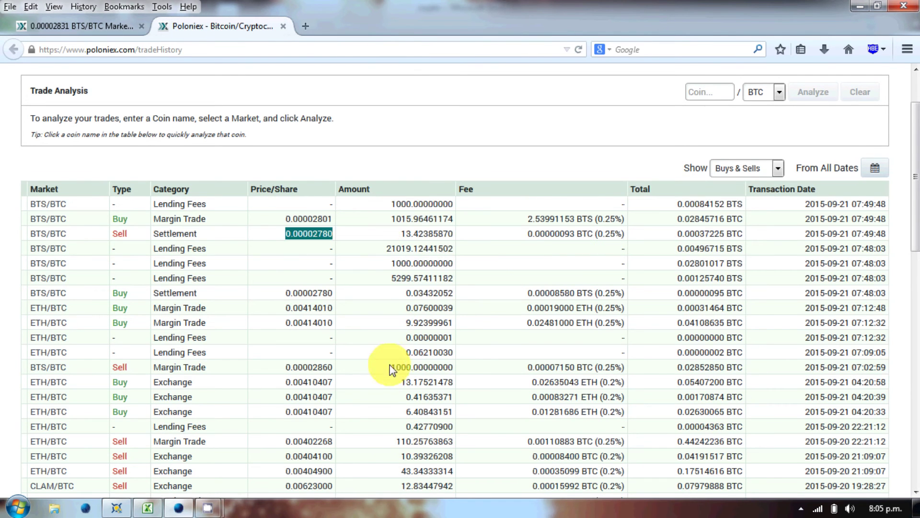
pyautogui.moveTo(390, 367); pyautogui.dragTo(412, 366)
pyautogui.moveTo(391, 218); pyautogui.dragTo(412, 219)
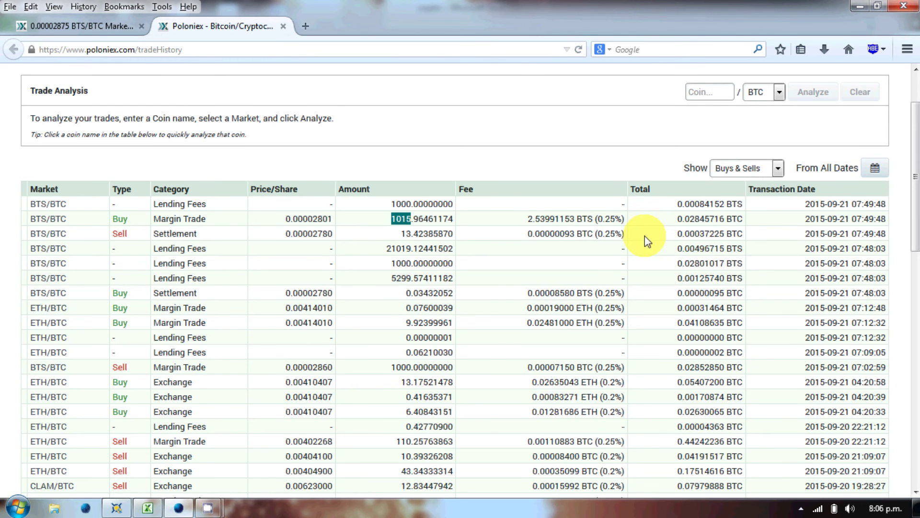
# - Clear the marked amount, return to the BTS/BTC margin page and glance at its order book
pyautogui.click(577, 266)
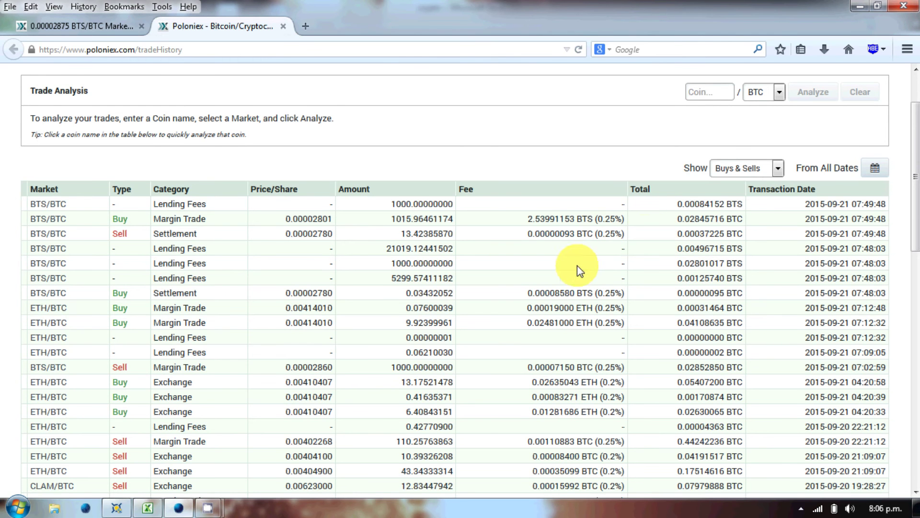
pyautogui.click(100, 30)
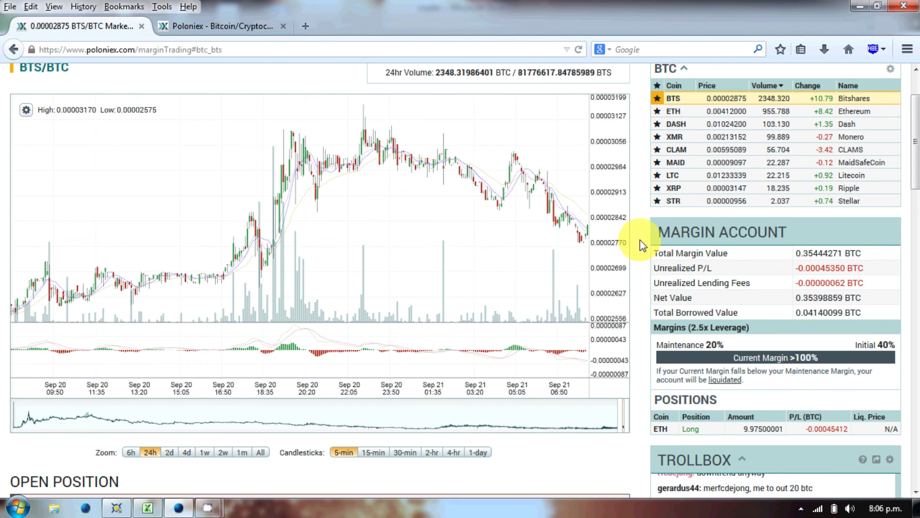
pyautogui.scroll(-5, 640, 239)
pyautogui.scroll(-5, 640, 240)
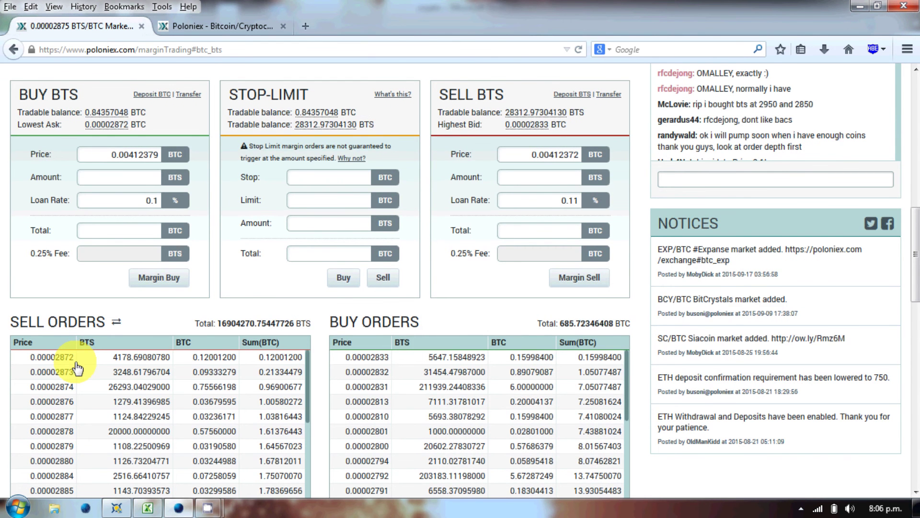
pyautogui.scroll(6, 643, 321)
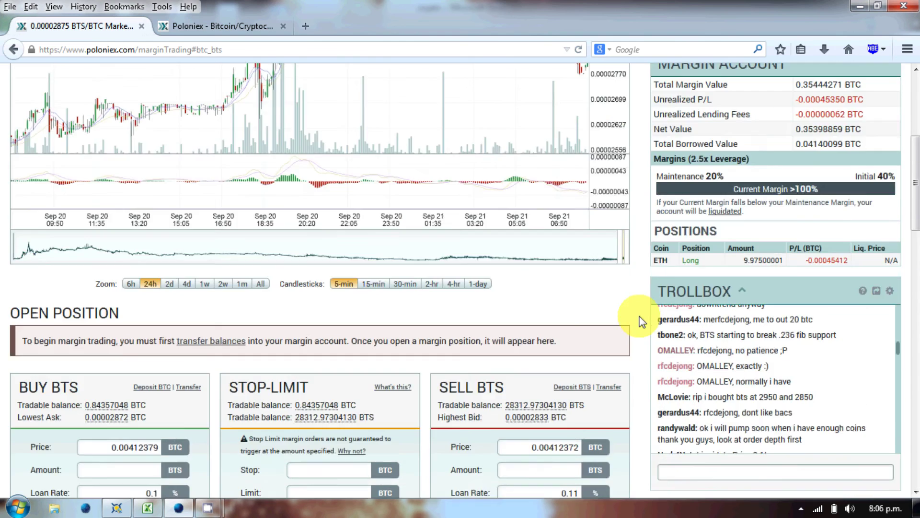
pyautogui.scroll(3, 643, 321)
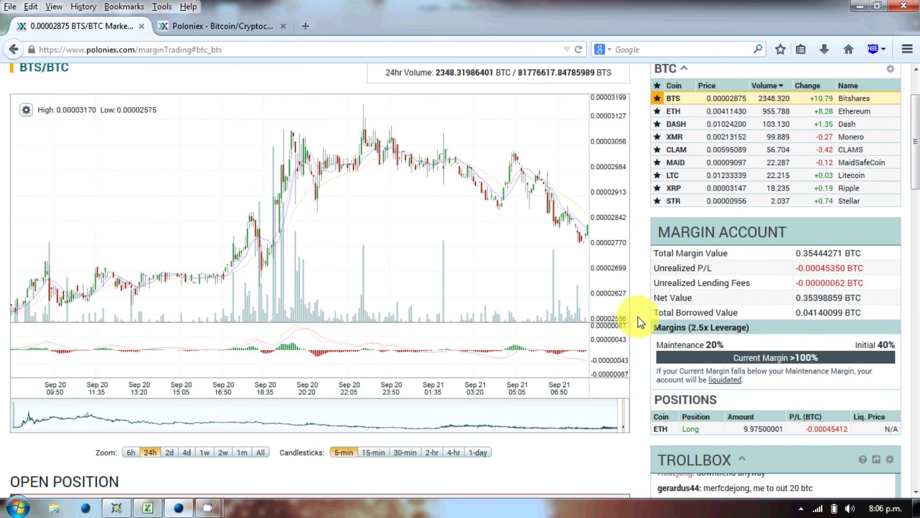
# - Compare the BTS/BTC chart at 6 hours, then leave it on the 24-hour range
pyautogui.click(130, 452)
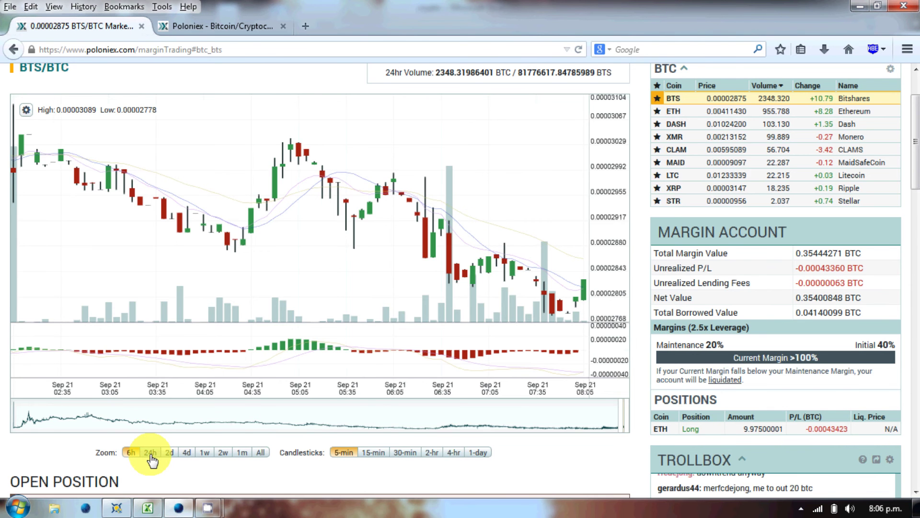
pyautogui.click(150, 453)
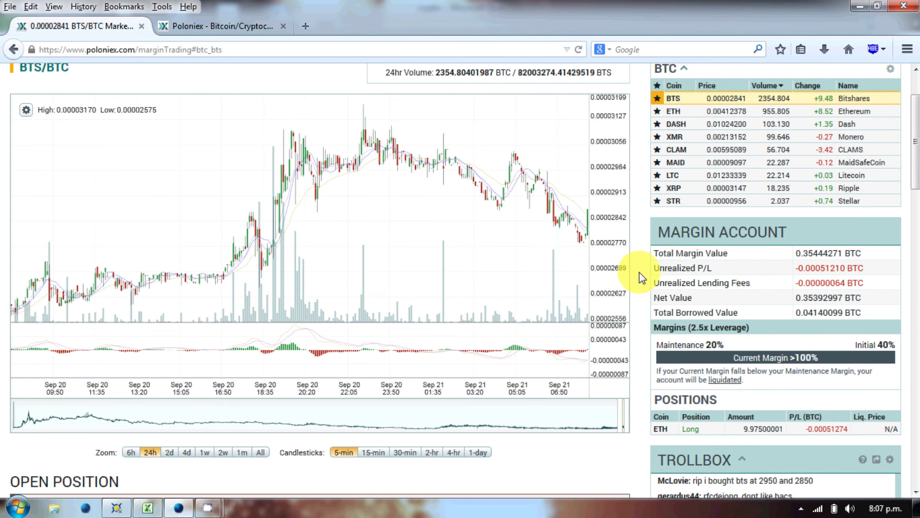
pyautogui.scroll(-3, 642, 278)
pyautogui.scroll(-3, 642, 277)
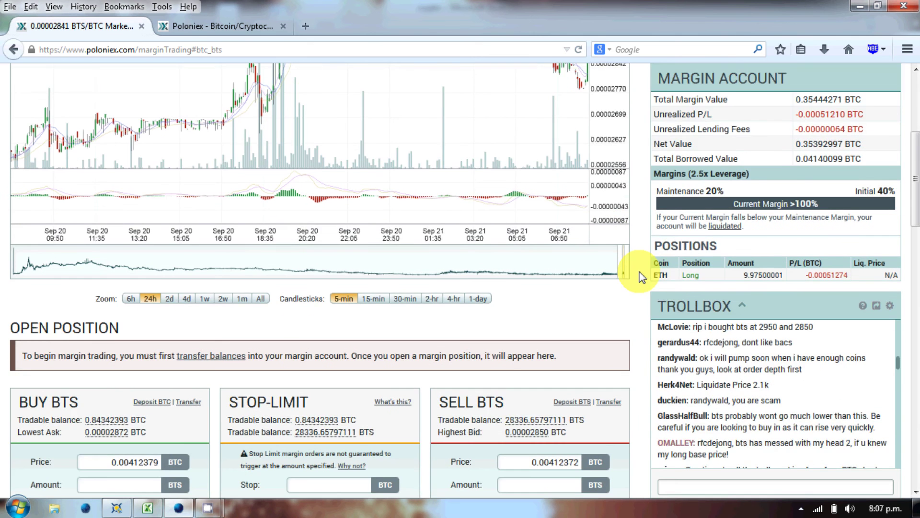
pyautogui.scroll(-5, 643, 277)
pyautogui.scroll(8, 641, 269)
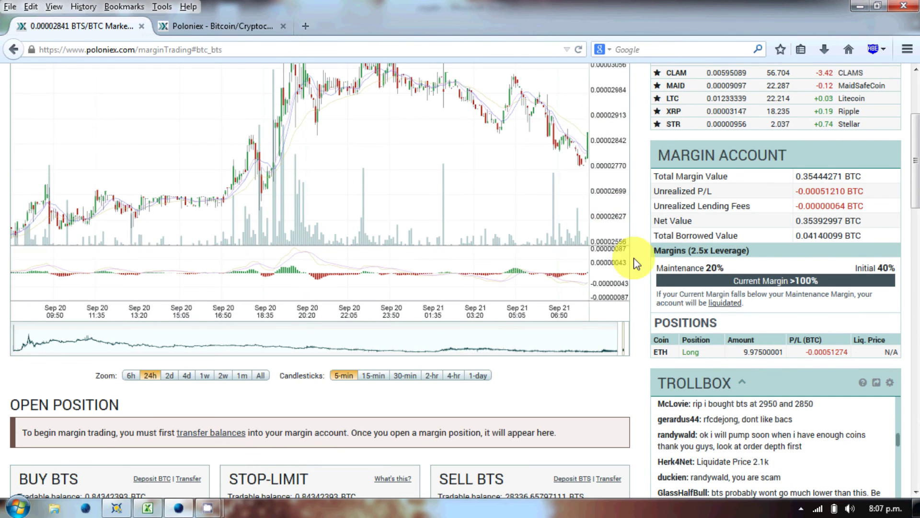
pyautogui.scroll(-3, 649, 275)
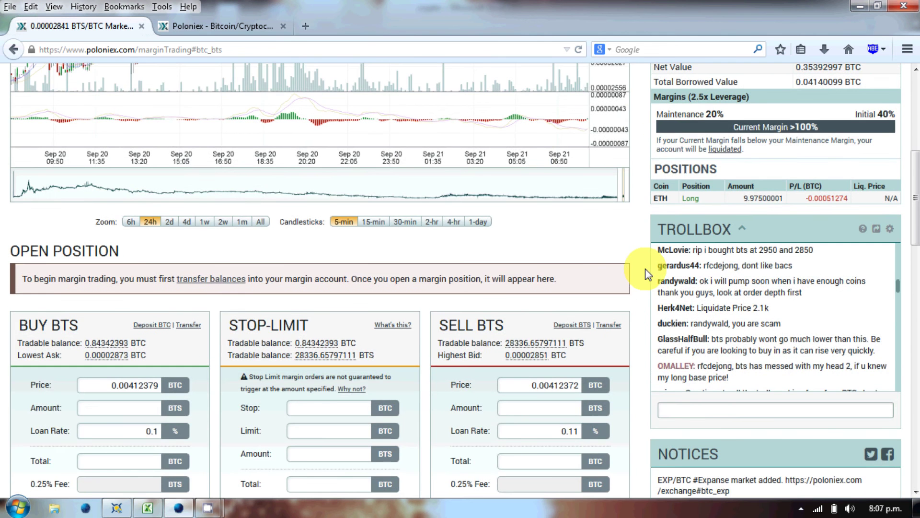
pyautogui.scroll(6, 647, 274)
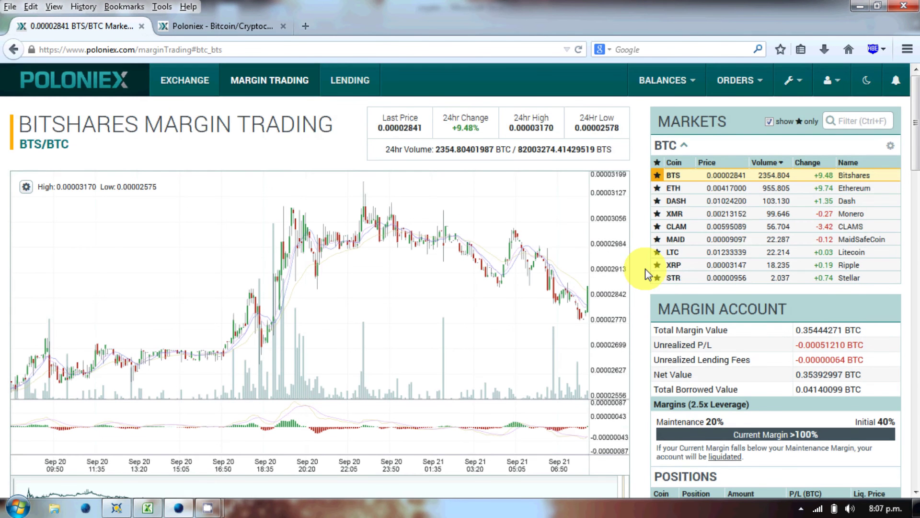
# - Open the Ethereum ETH/BTC margin market and set its chart to 6 hours
pyautogui.click(677, 189)
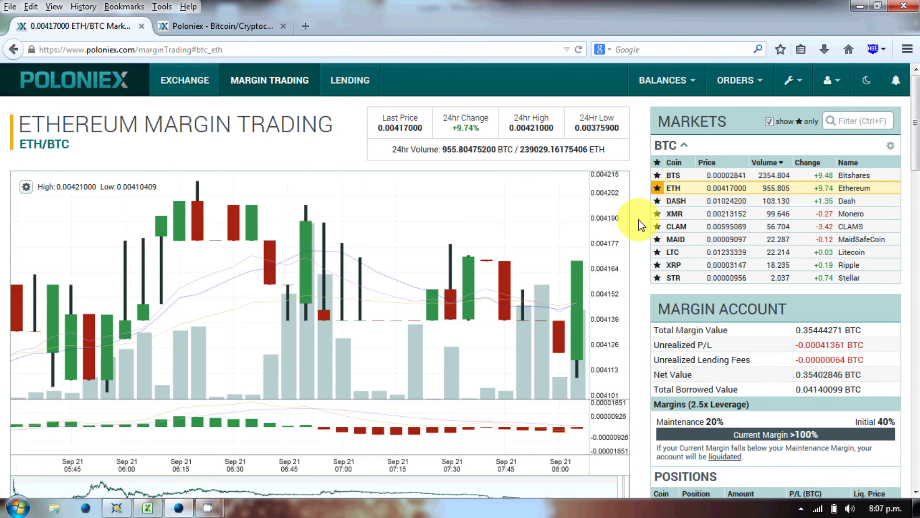
pyautogui.scroll(-1, 639, 222)
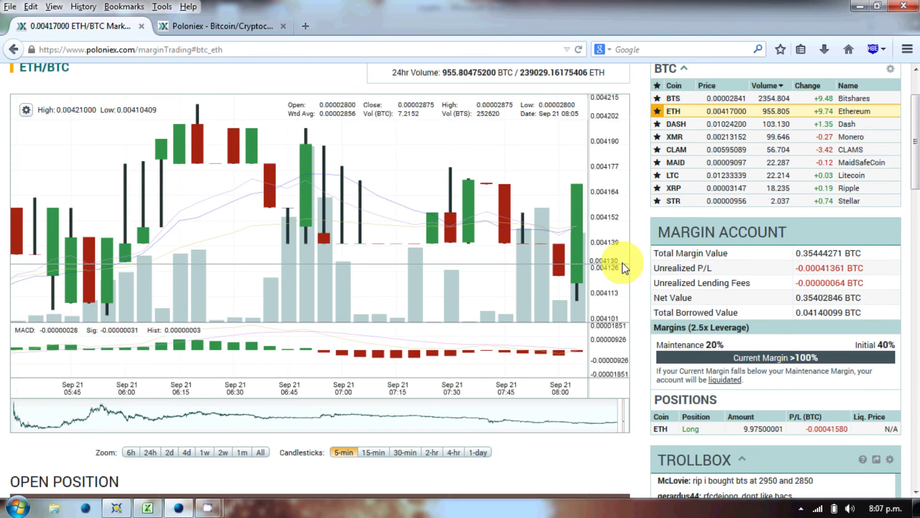
pyautogui.click(130, 455)
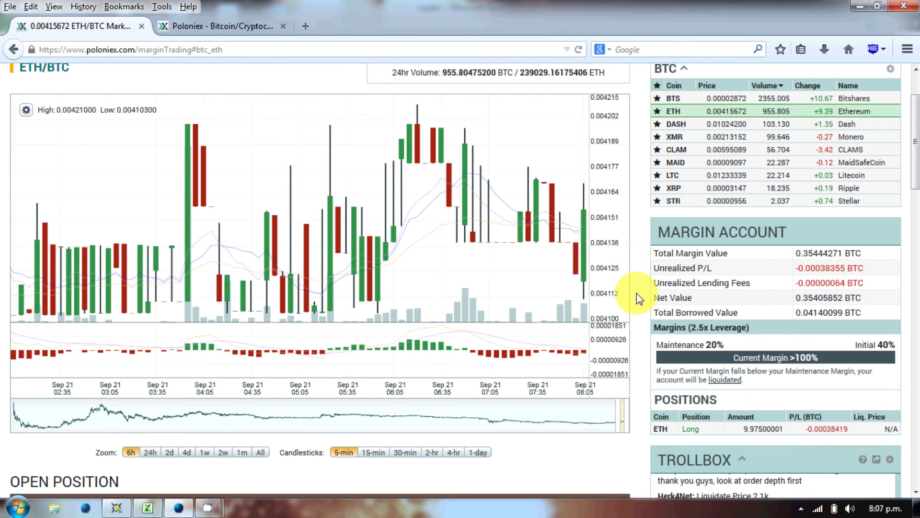
# - Review the long 9.97500001 ETH position and the order forms below the chart
pyautogui.scroll(-3, 638, 295)
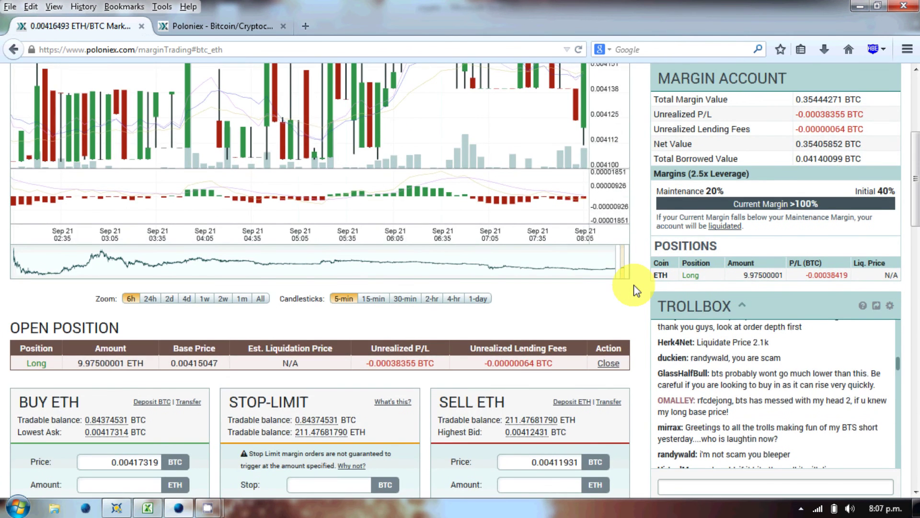
pyautogui.scroll(3, 635, 290)
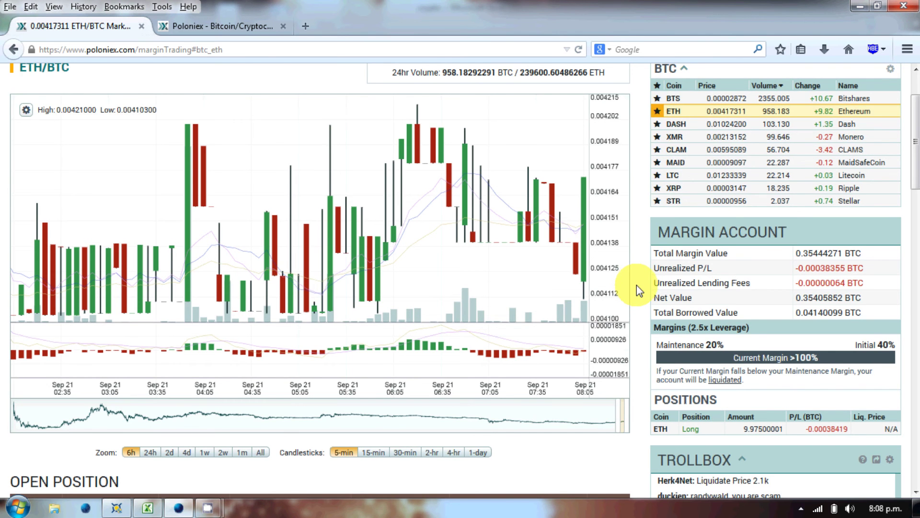
pyautogui.scroll(-2, 637, 290)
pyautogui.scroll(-4, 637, 285)
pyautogui.scroll(-2, 638, 292)
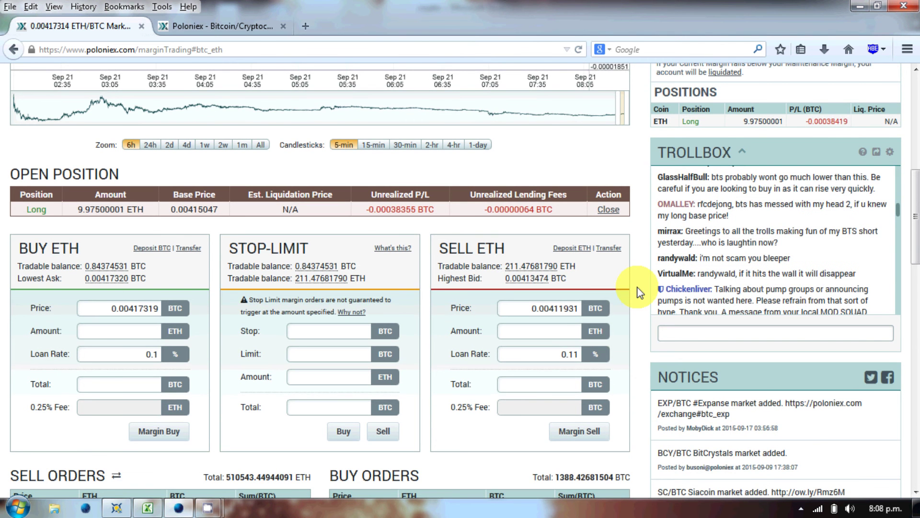
pyautogui.scroll(8, 638, 292)
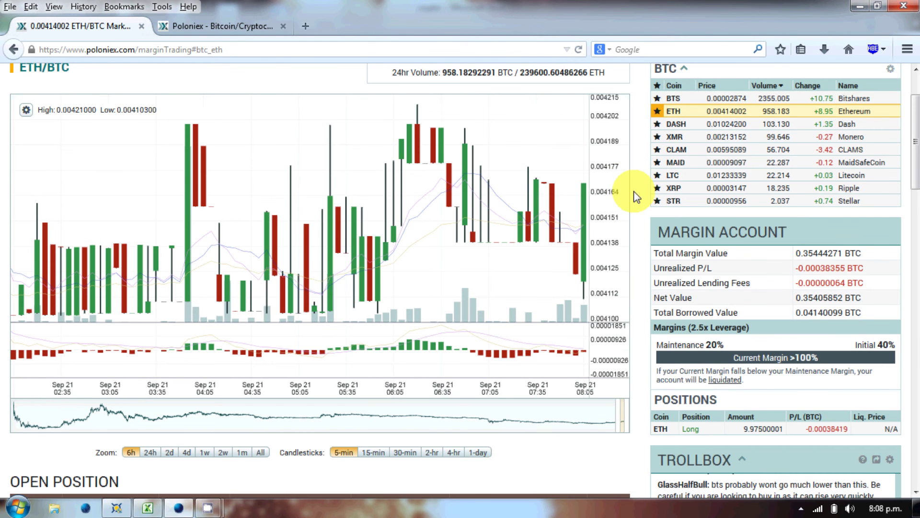
# - Scroll down to the ETH Market Depth chart, the 15 ETH buy order at 0.00403400, and Trade History
pyautogui.scroll(-5, 636, 196)
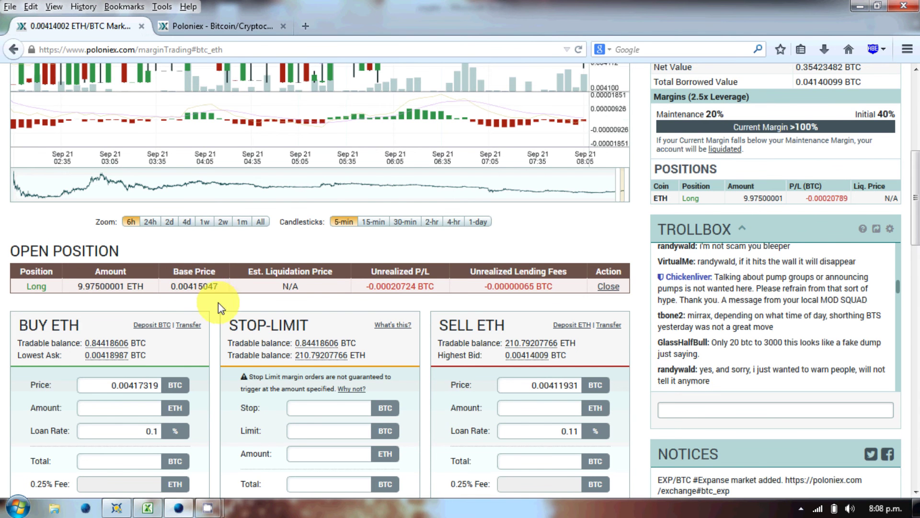
pyautogui.scroll(-5, 220, 307)
pyautogui.scroll(-1, 215, 304)
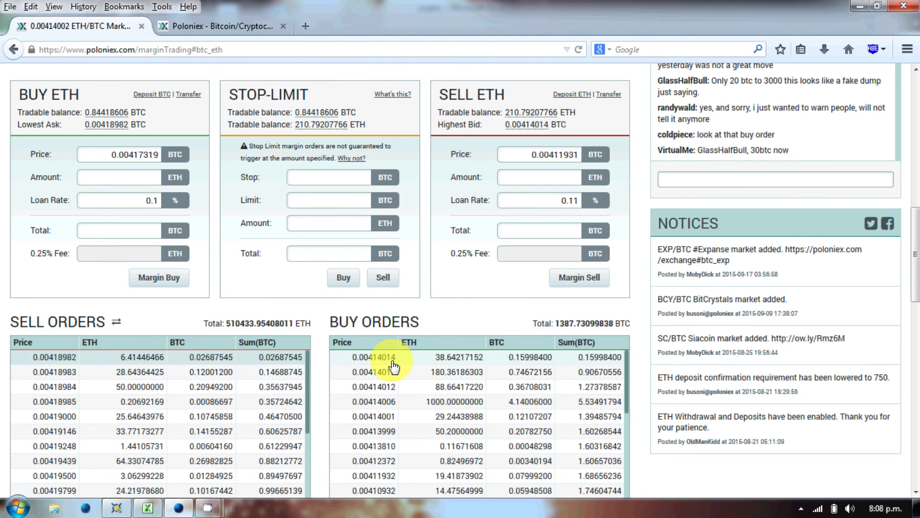
pyautogui.scroll(1, 438, 312)
pyautogui.scroll(3, 439, 313)
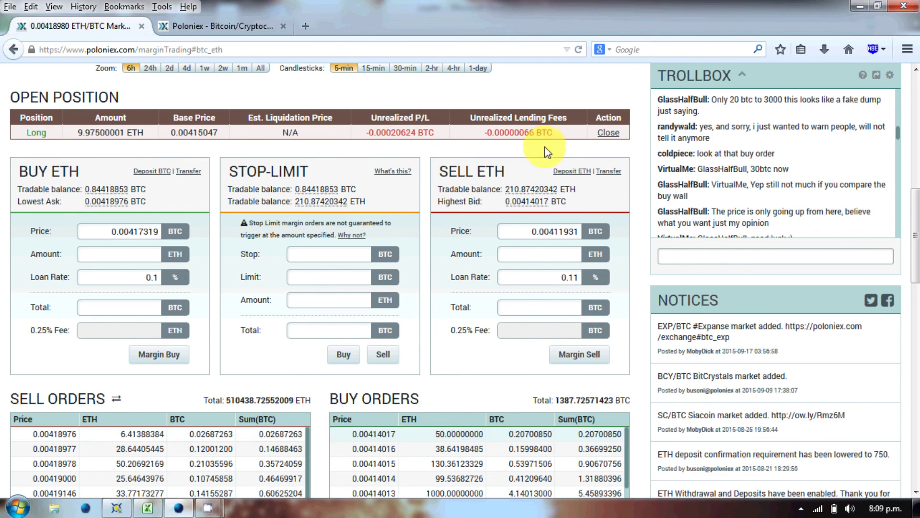
pyautogui.scroll(5, 638, 242)
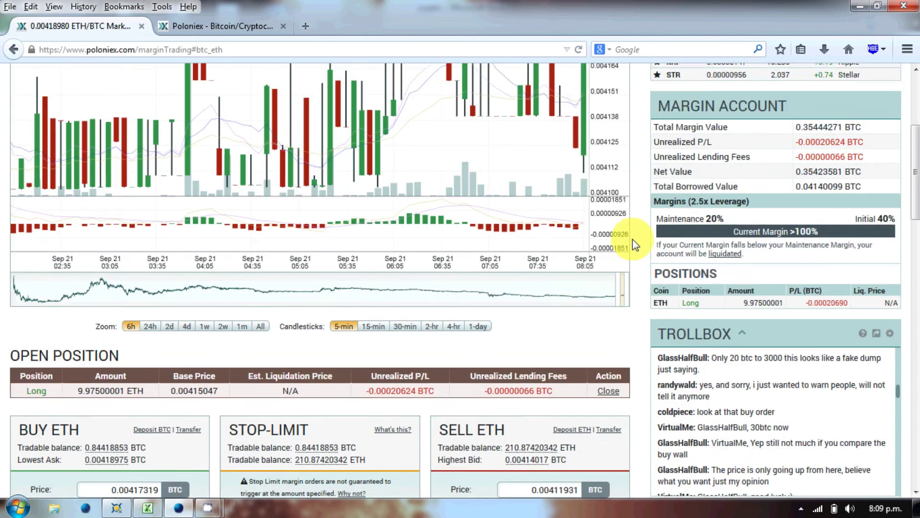
pyautogui.scroll(-10, 634, 240)
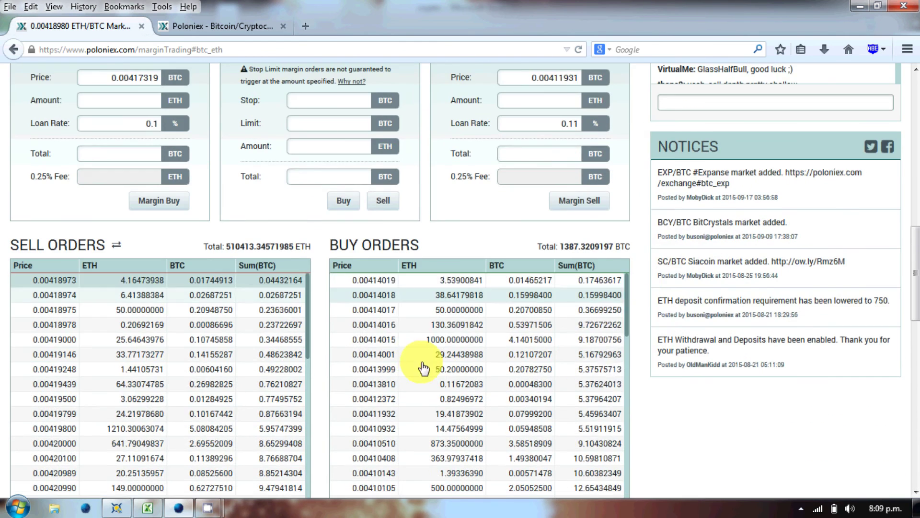
pyautogui.scroll(-5, 639, 382)
pyautogui.scroll(-3, 638, 384)
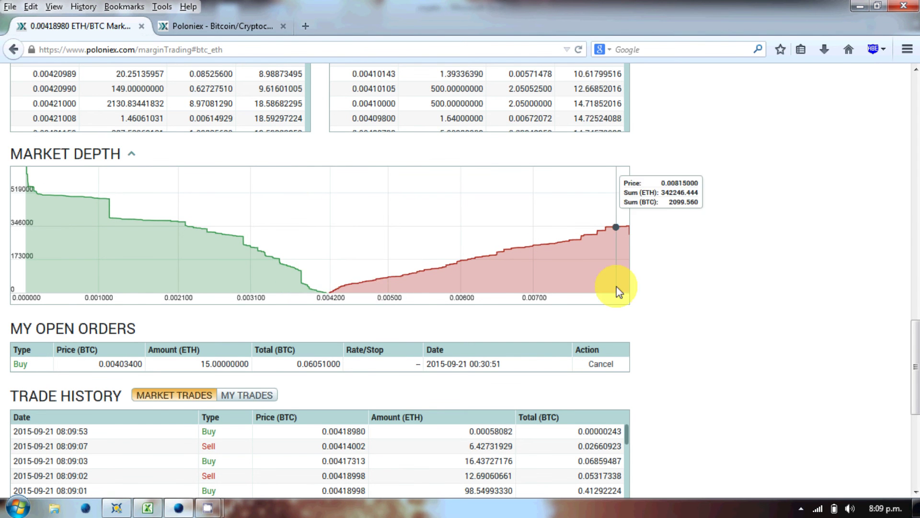
# - Widen the ETH/BTC chart from 1 week to 2 weeks, ending on 1 month
pyautogui.scroll(15, 634, 283)
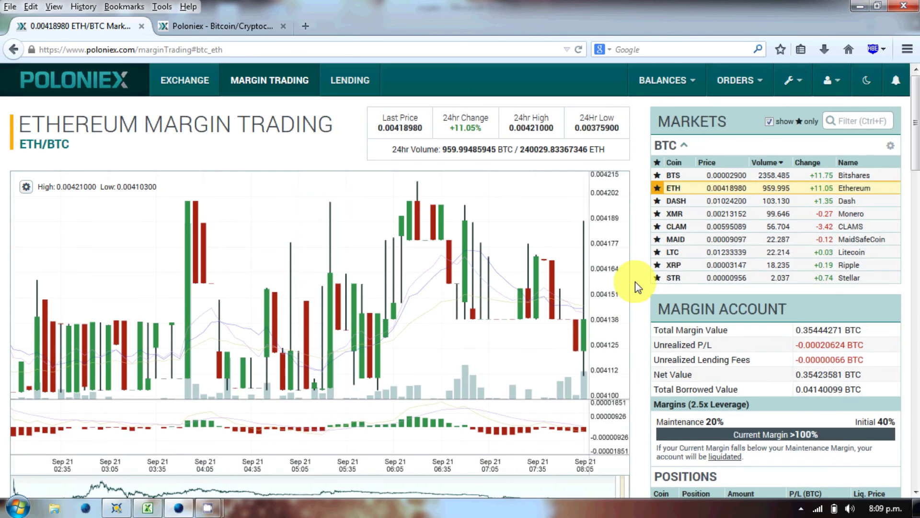
pyautogui.scroll(-1, 634, 281)
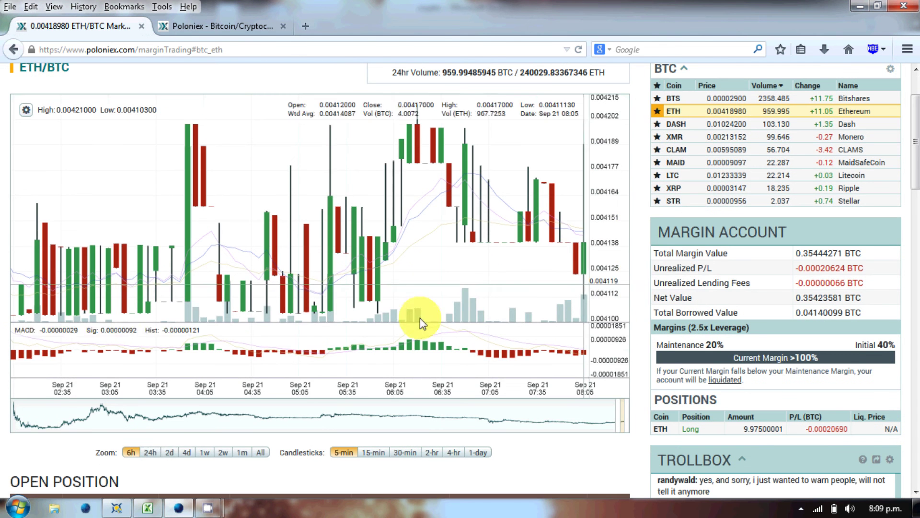
pyautogui.click(204, 452)
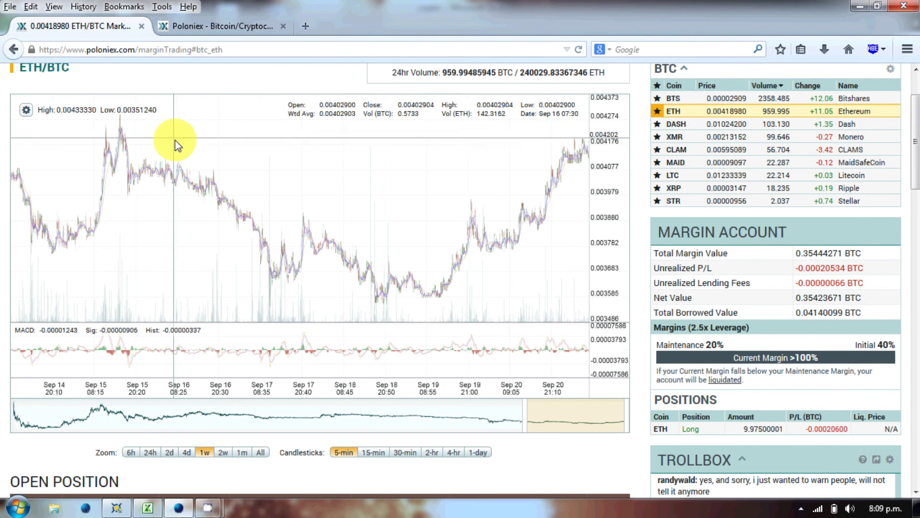
pyautogui.click(226, 453)
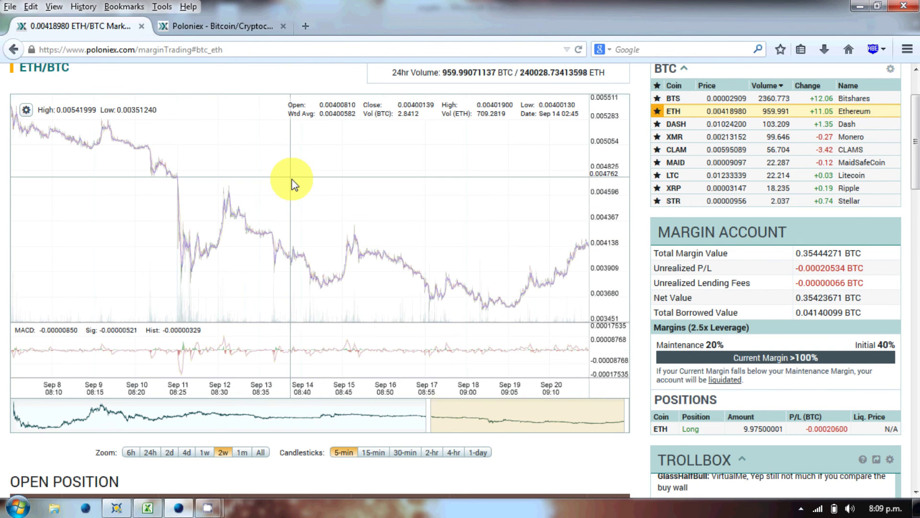
pyautogui.click(242, 453)
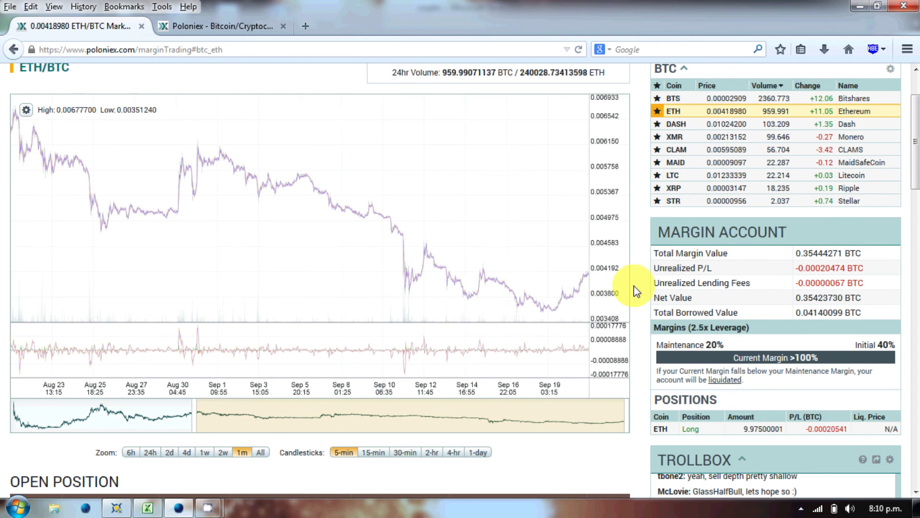
pyautogui.scroll(-3, 637, 289)
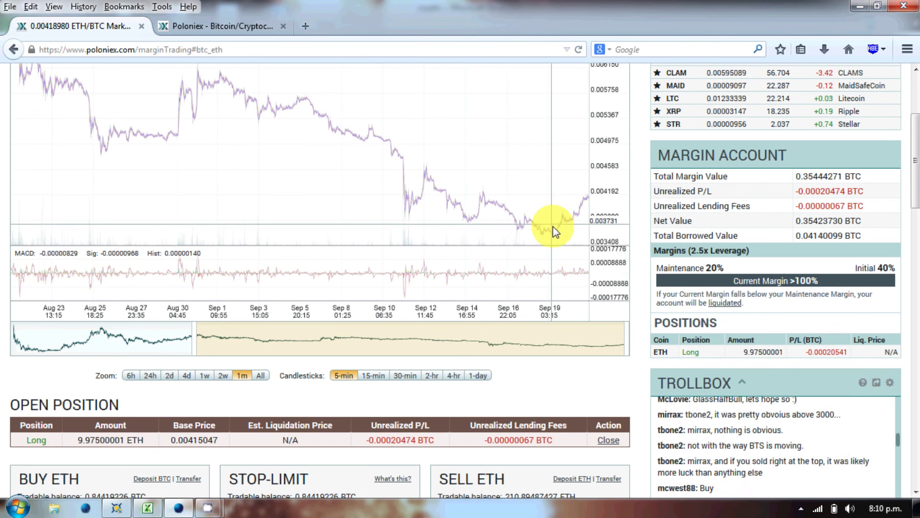
pyautogui.scroll(-5, 640, 251)
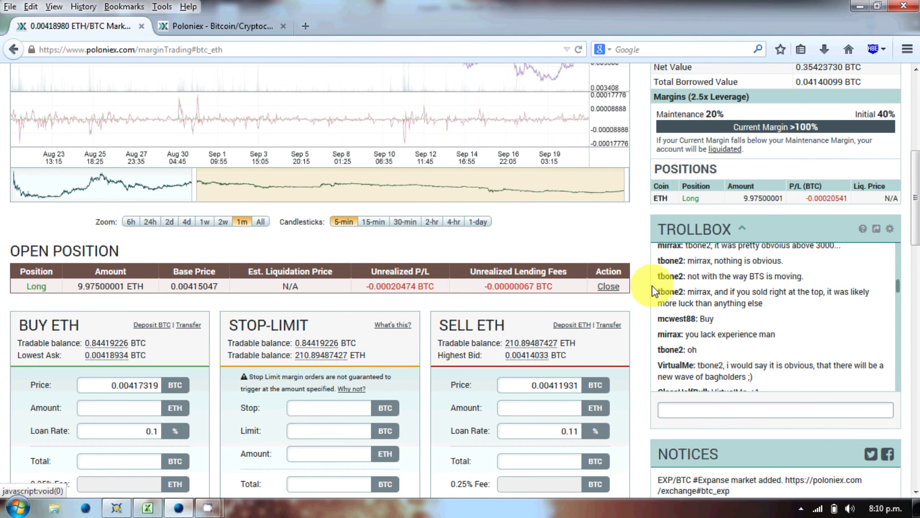
pyautogui.scroll(5, 647, 299)
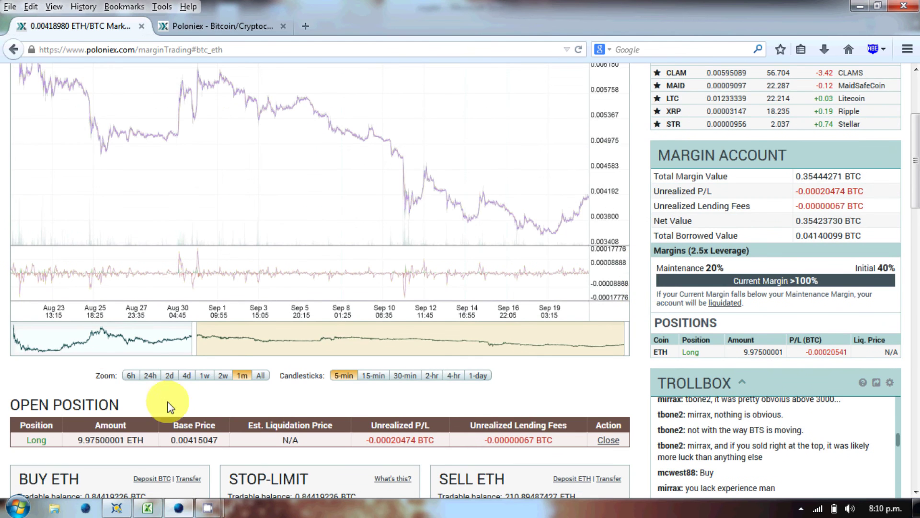
# - Switch the ETH/BTC chart to 24 hours then 6 hours, and show the sell and buy order books
pyautogui.click(151, 376)
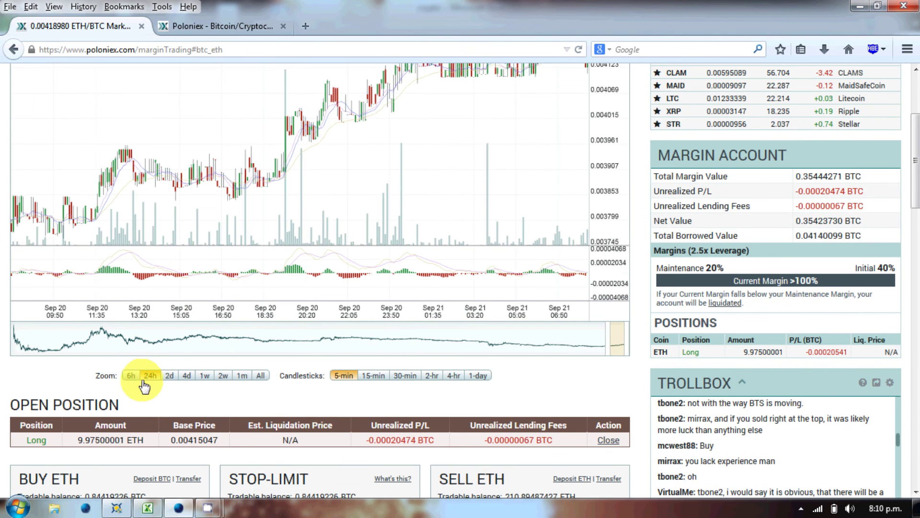
pyautogui.scroll(3, 249, 422)
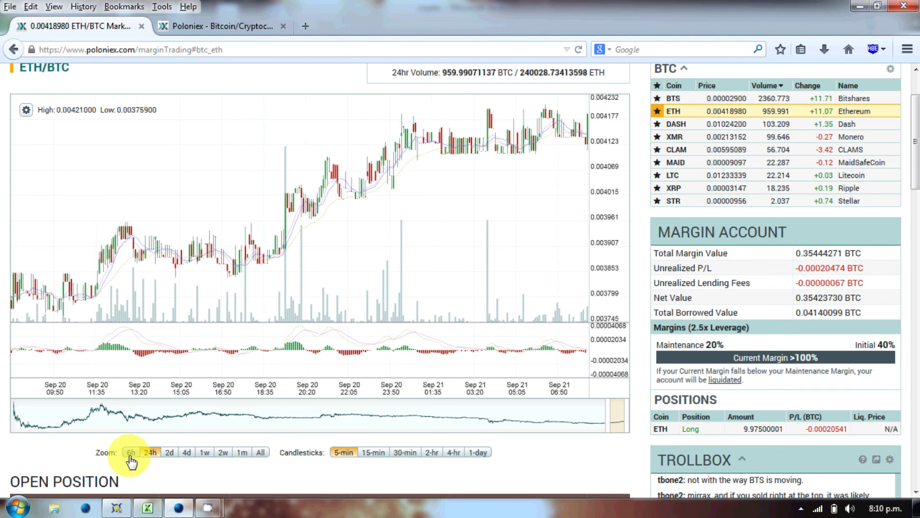
pyautogui.click(131, 452)
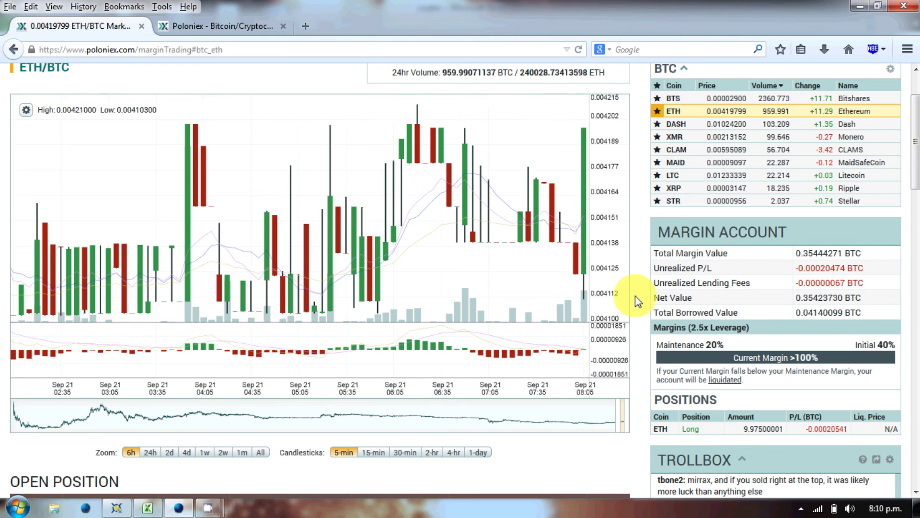
pyautogui.scroll(-6, 634, 295)
pyautogui.scroll(-4, 624, 292)
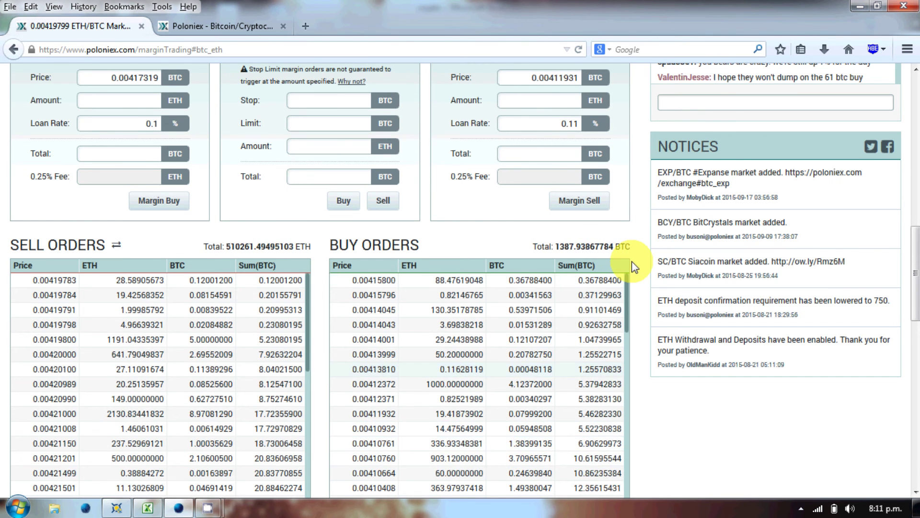
# - Scroll up to the ETH/BTC chart and markets list, checking the Open Position table on the way
pyautogui.scroll(10, 635, 266)
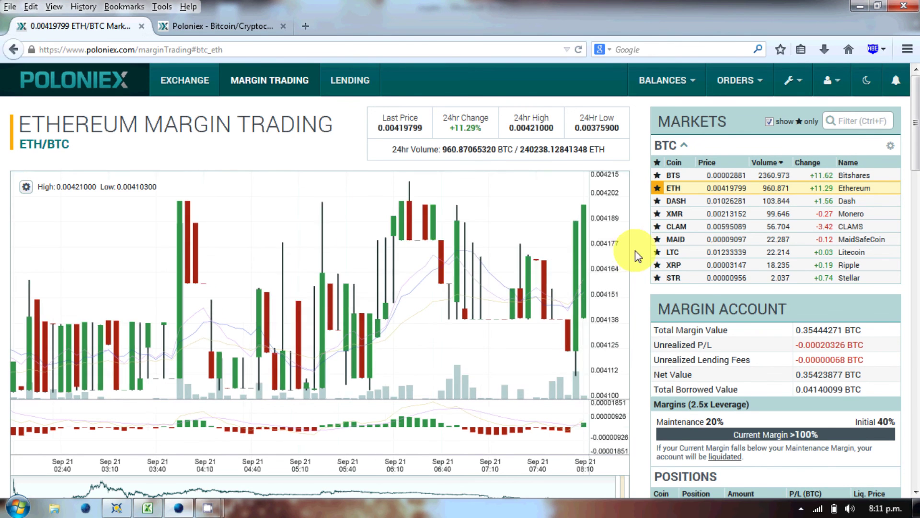
pyautogui.scroll(-3, 640, 257)
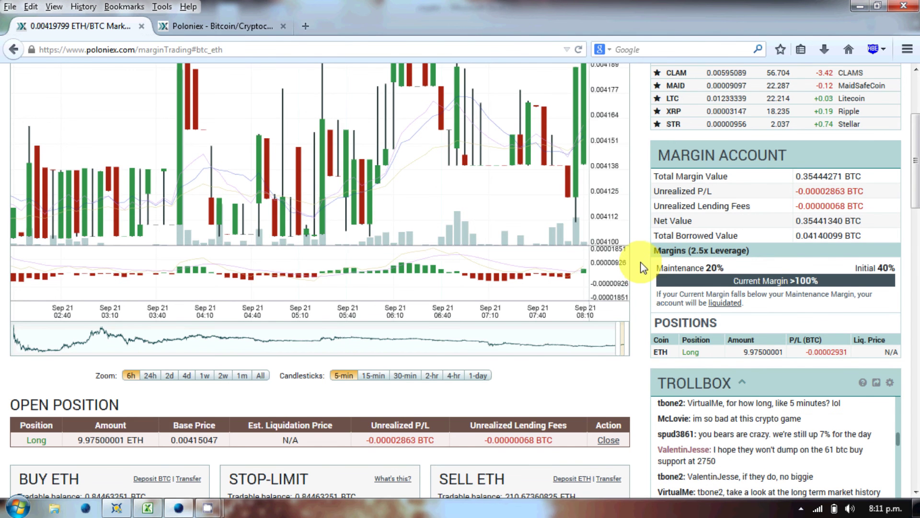
pyautogui.scroll(3, 643, 269)
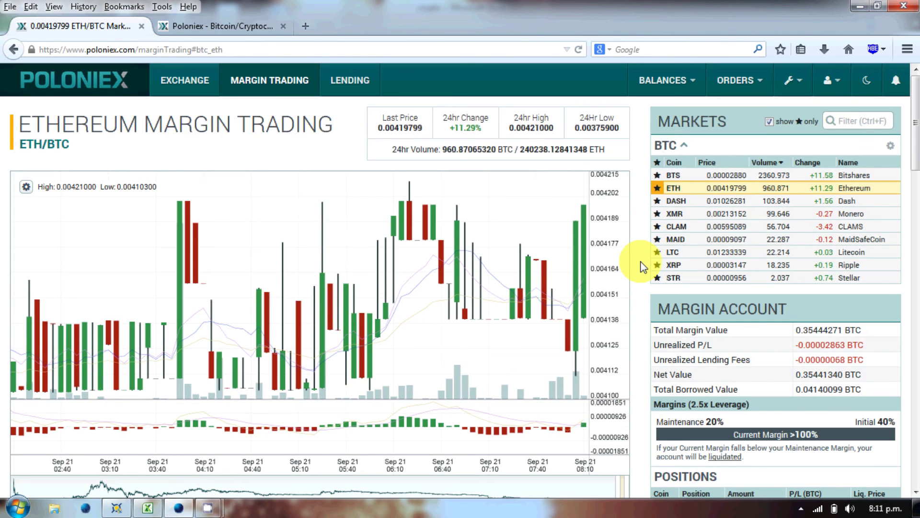